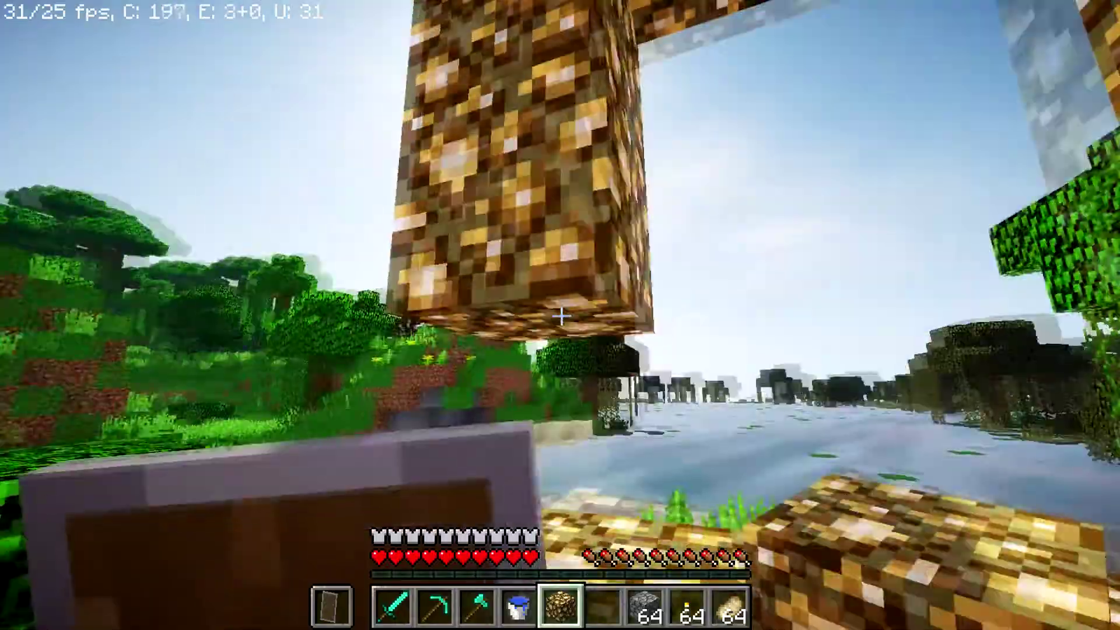
pyautogui.press('4')
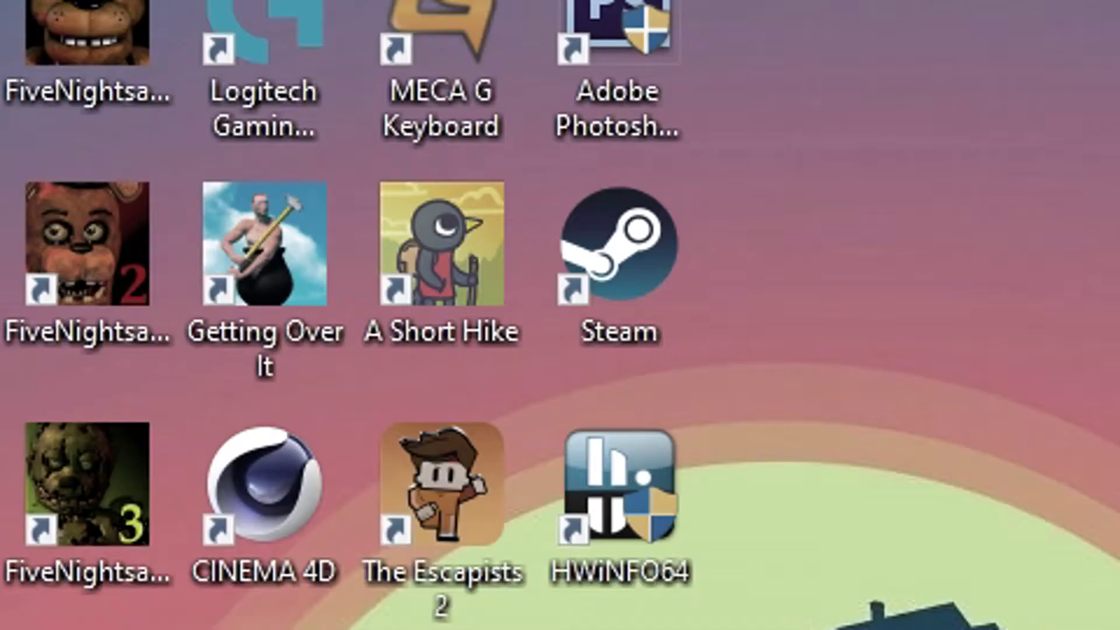
pyautogui.moveTo(251, 457); pyautogui.dragTo(320, 420)
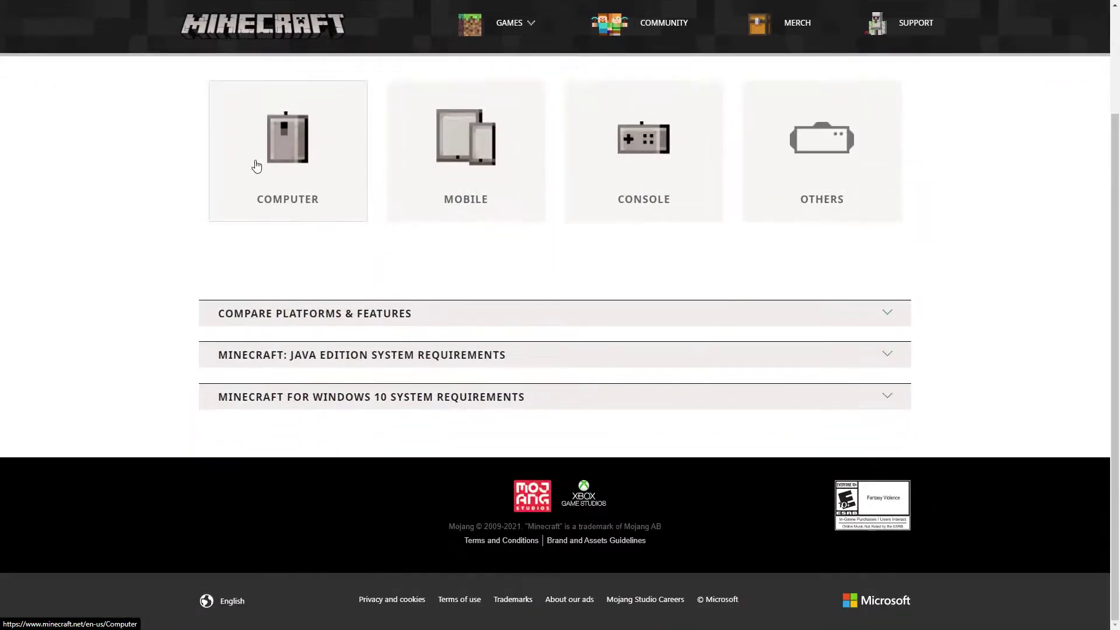
# Step: Open the Minecraft Java Edition purchase page by choosing the computer version for the PC platform
pyautogui.click(255, 167)
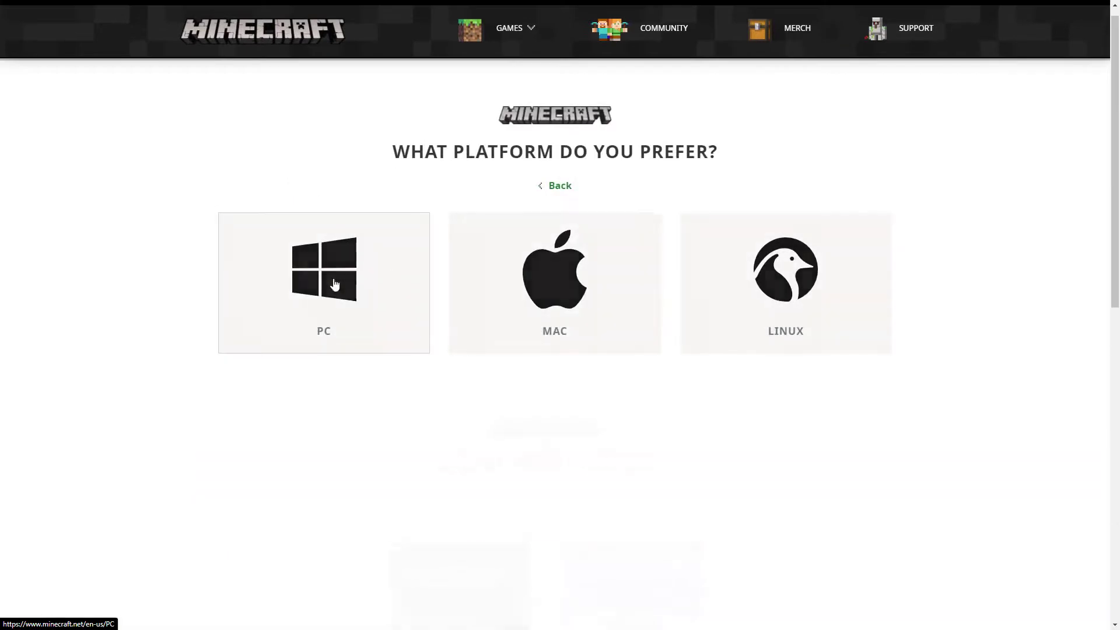
pyautogui.click(335, 284)
pyautogui.click(457, 280)
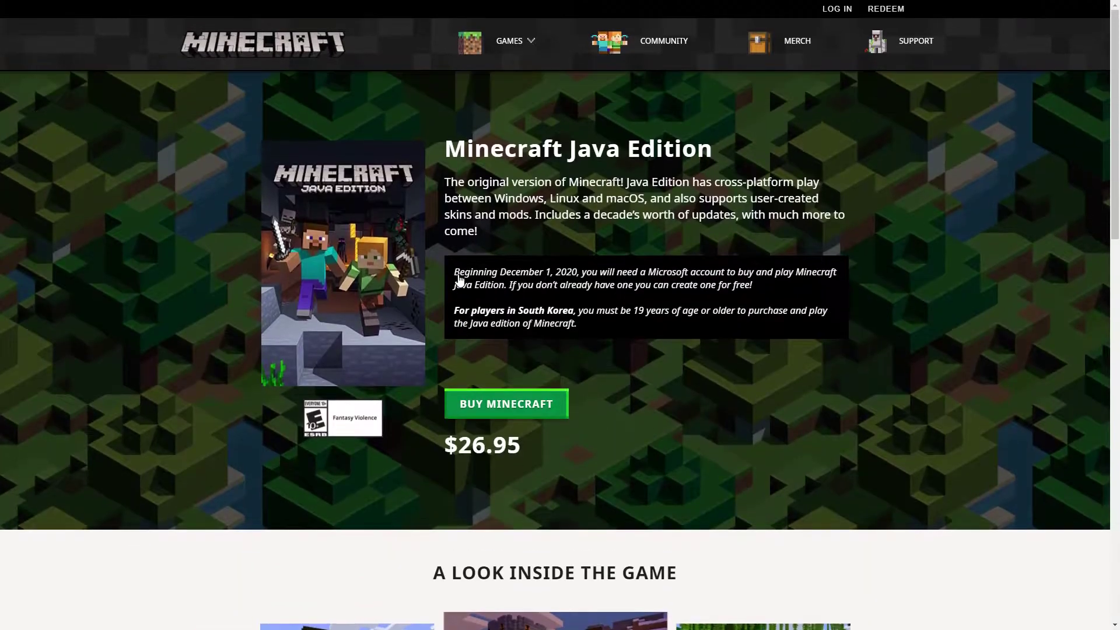
# Step: Open Google Chrome and search the web for "forge files"
pyautogui.doubleClick(271, 379)
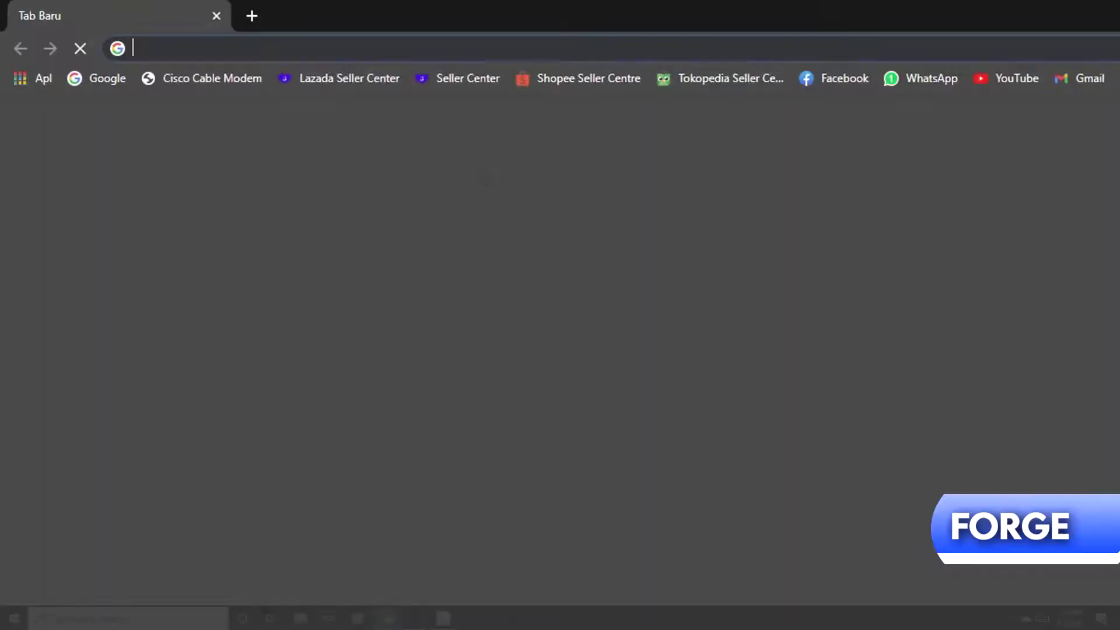
pyautogui.write('forge files')
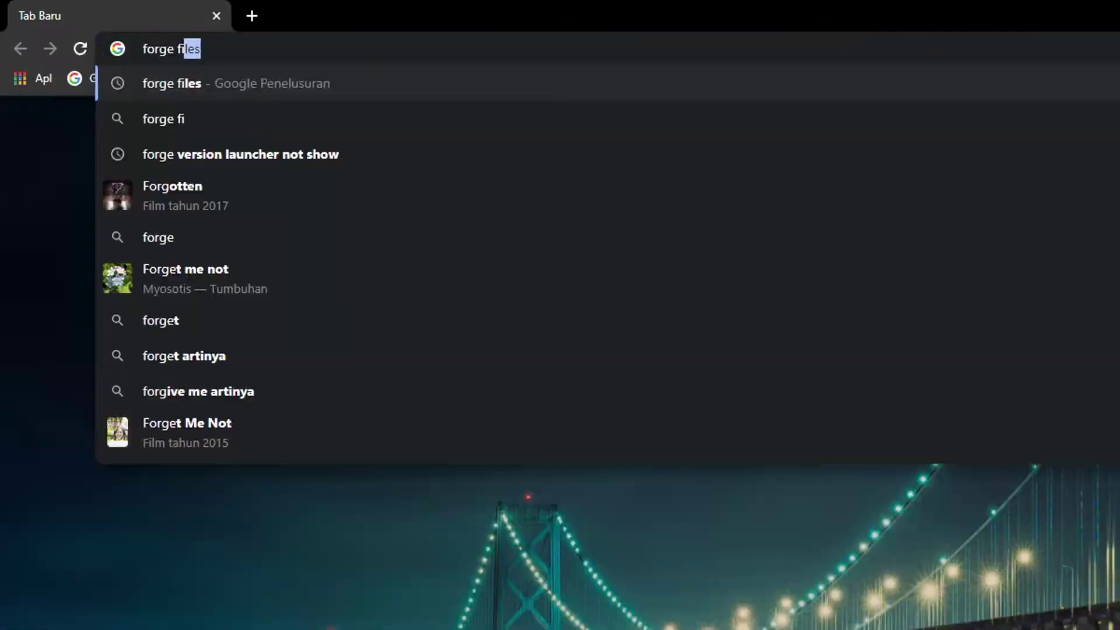
pyautogui.press('Return')
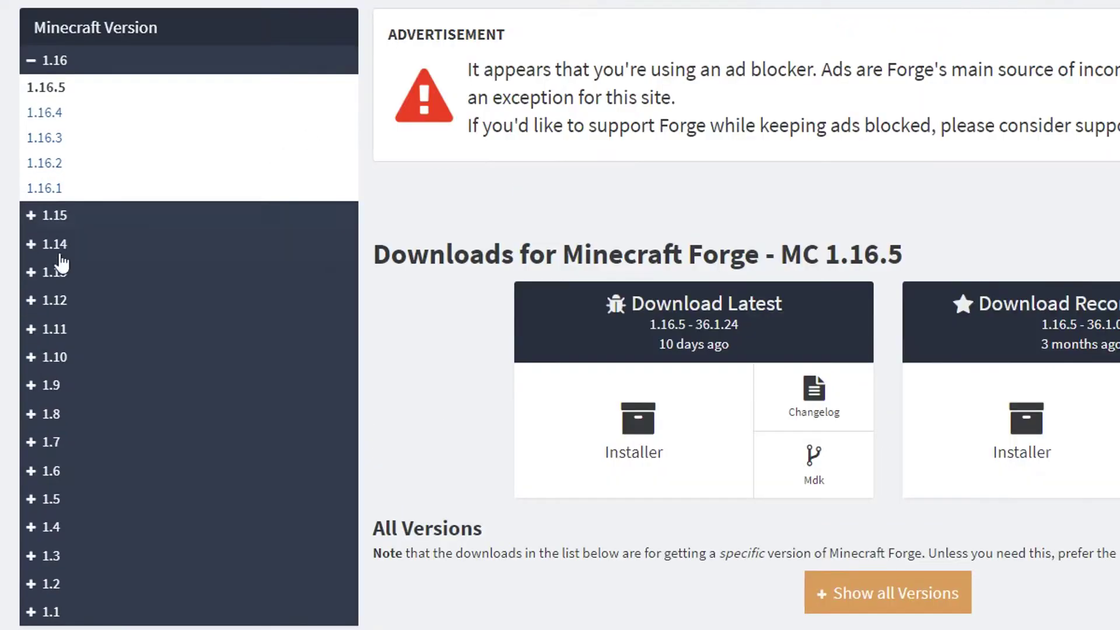
# Step: Download the latest Forge installer for Minecraft 1.12.2, skipping the advertisement page and choosing to keep the file
pyautogui.click(40, 306)
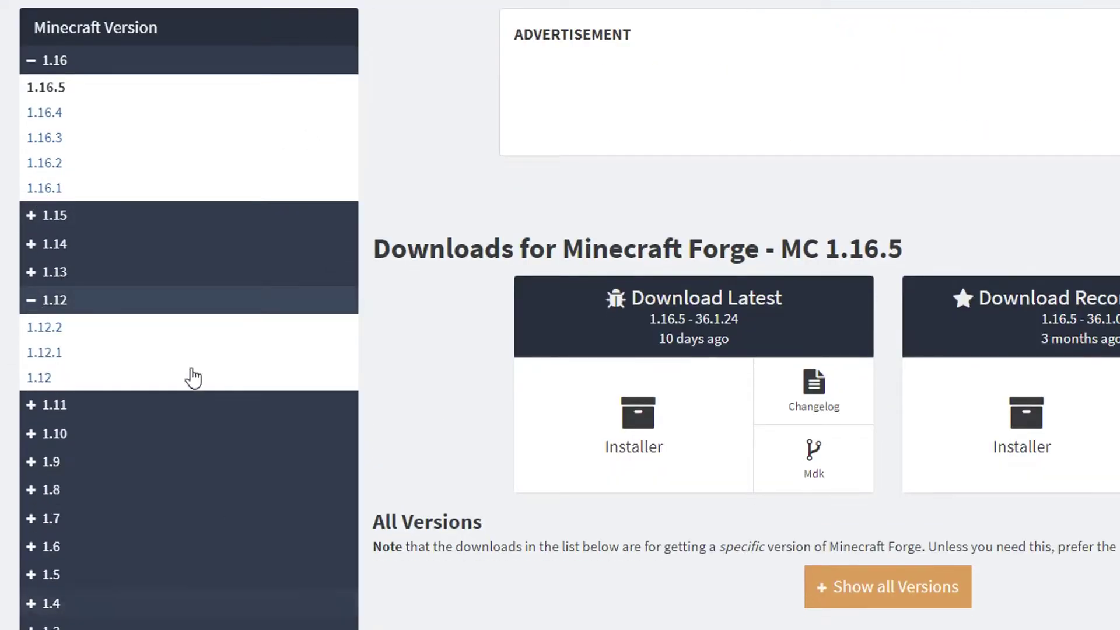
pyautogui.click(61, 329)
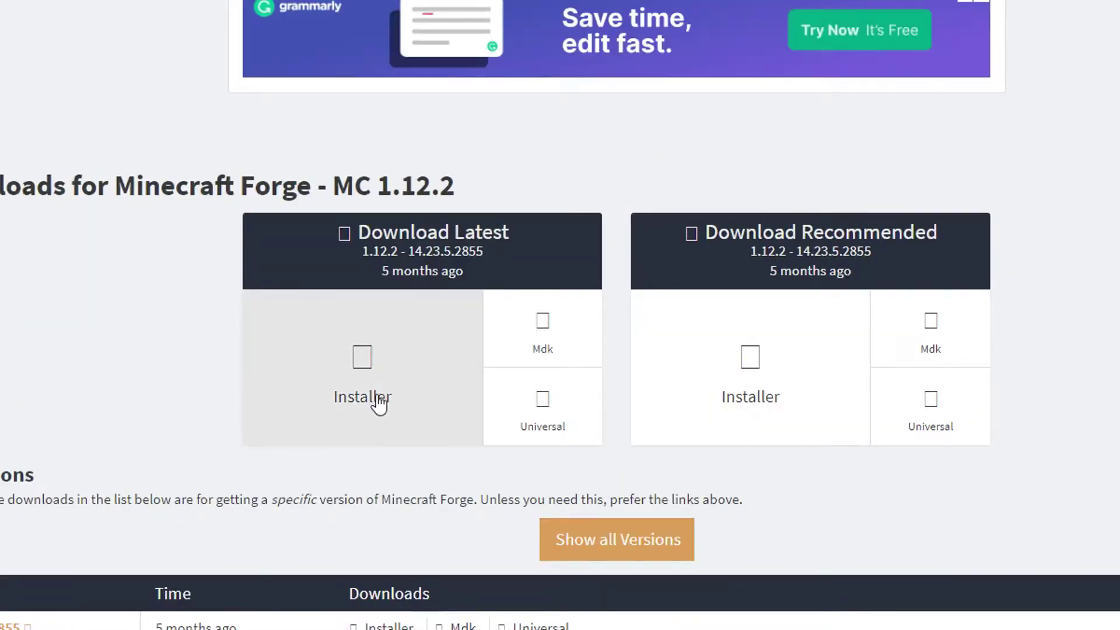
pyautogui.click(378, 401)
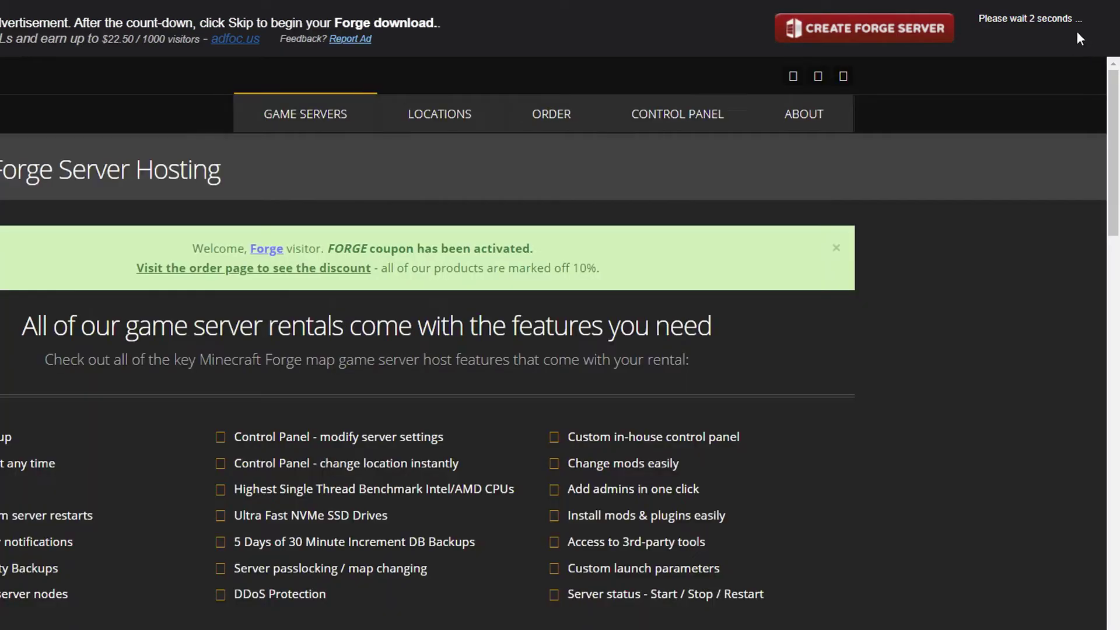
pyautogui.click(1031, 34)
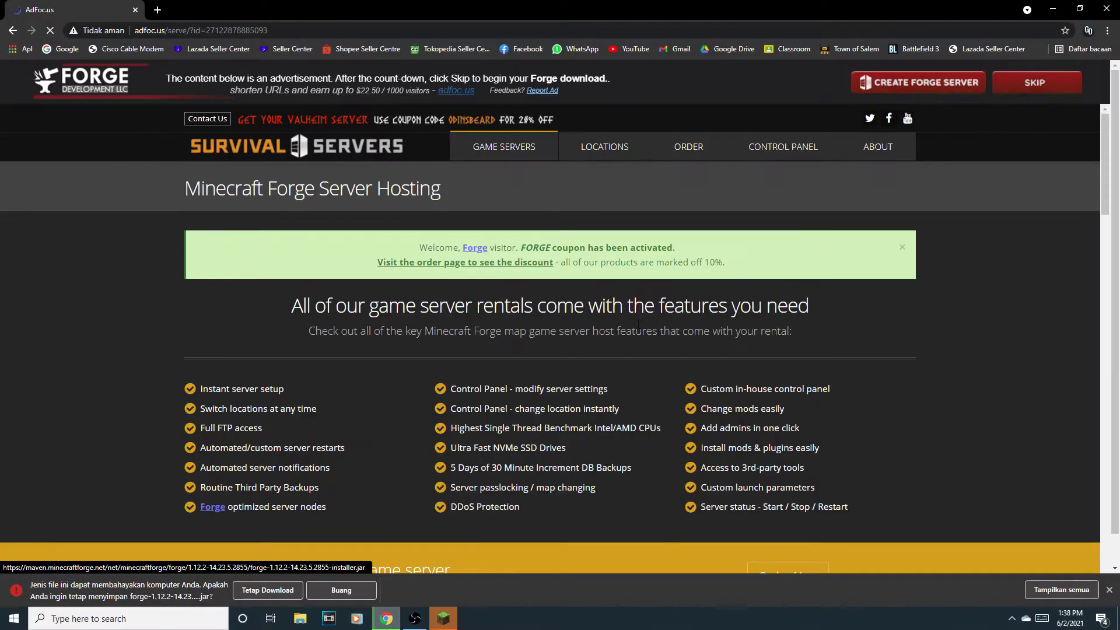
pyautogui.click(243, 590)
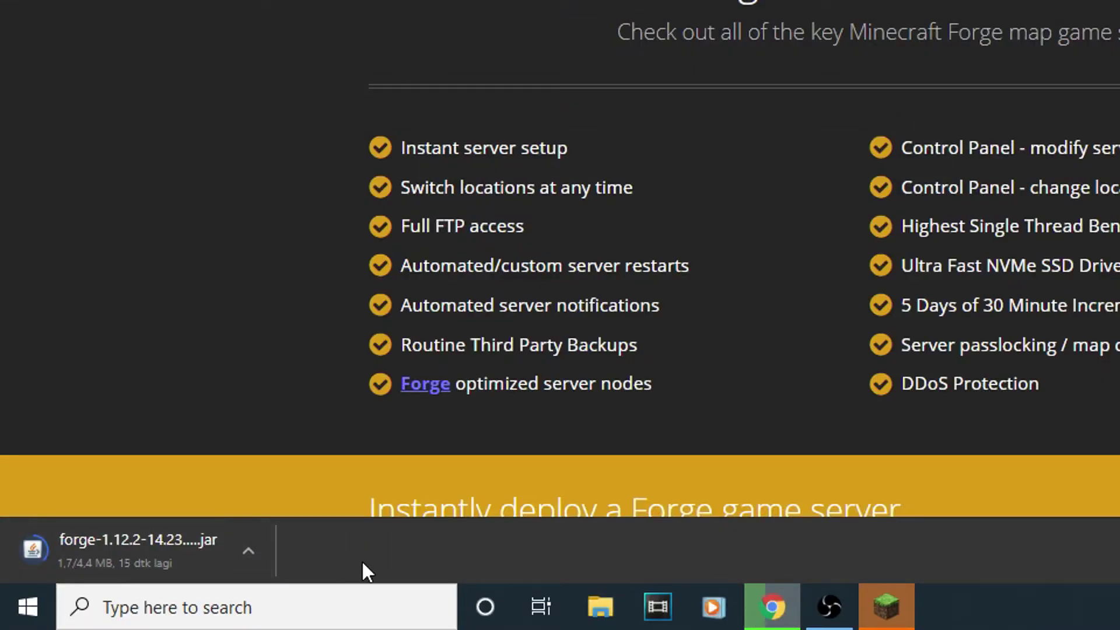
# Step: Run the downloaded Forge installer and install the client into the .minecraft folder
pyautogui.click(130, 562)
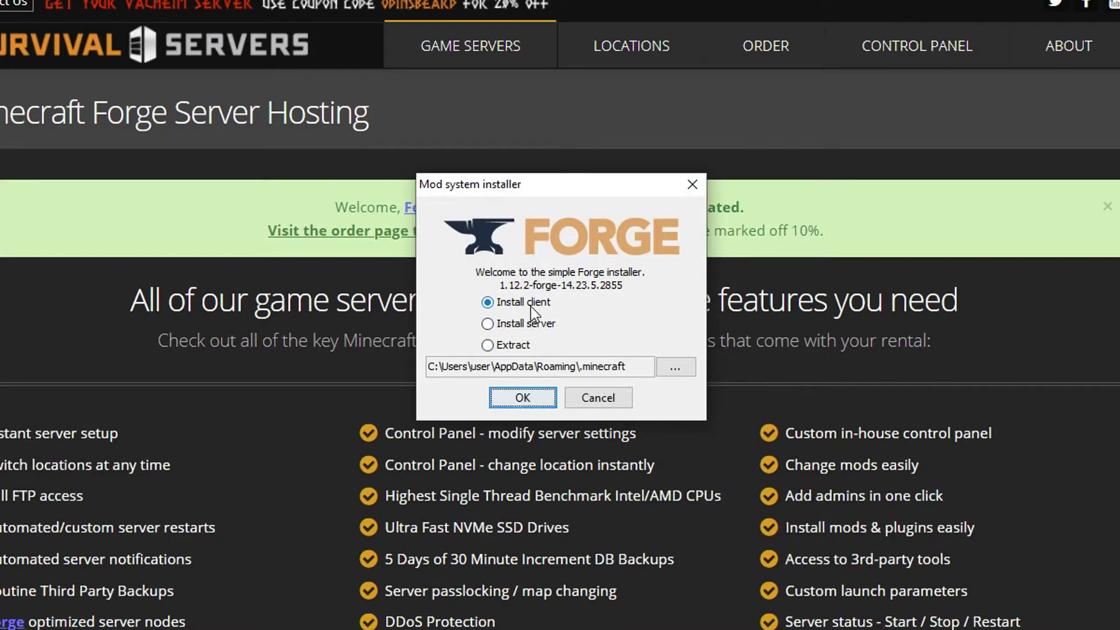
pyautogui.click(524, 398)
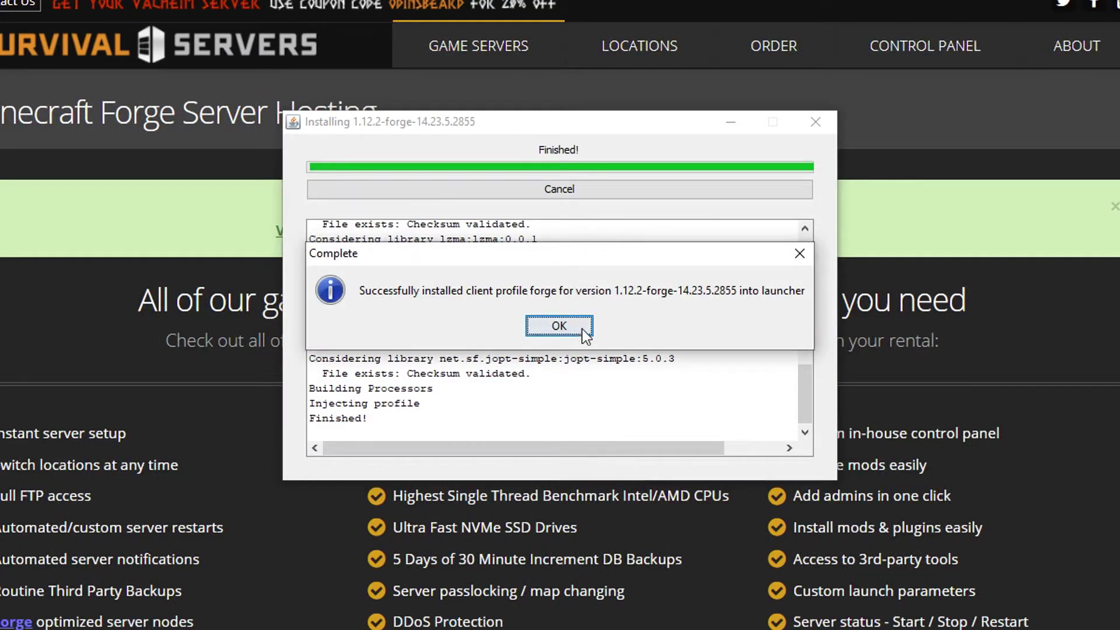
pyautogui.click(560, 326)
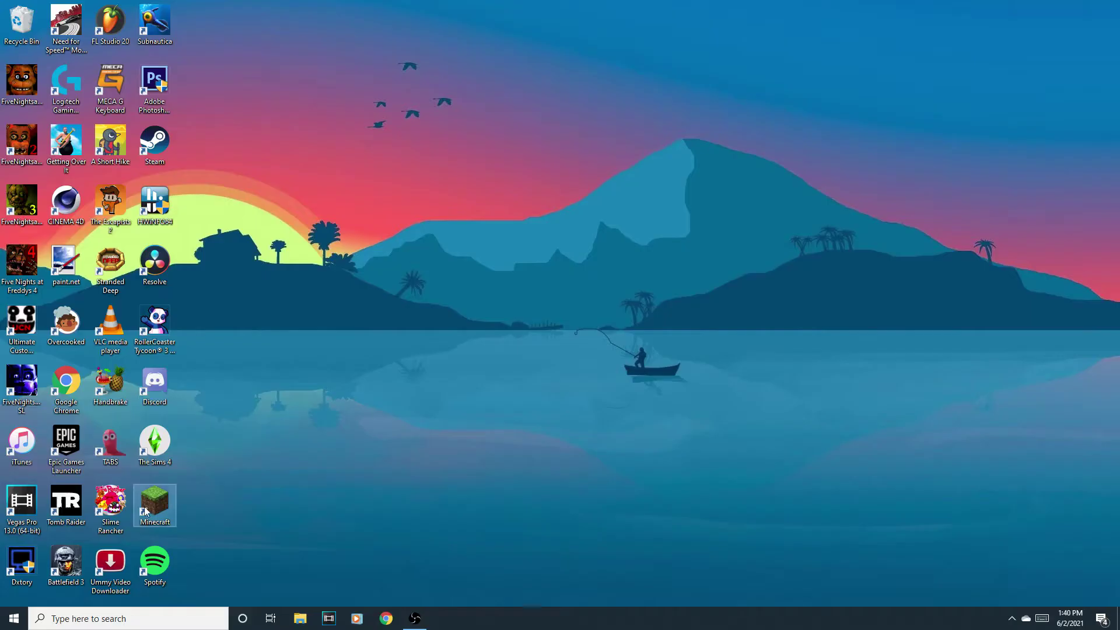
# Step: Start the Minecraft launcher from the desktop and keep the GamerDaily profile selected
pyautogui.doubleClick(155, 500)
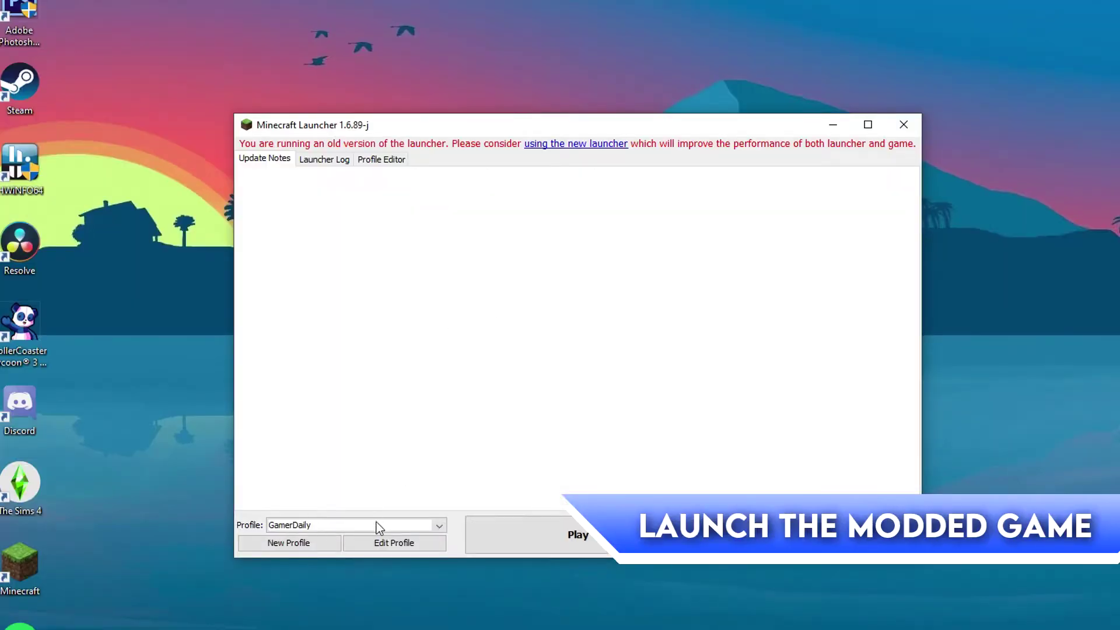
pyautogui.click(377, 523)
pyautogui.click(315, 552)
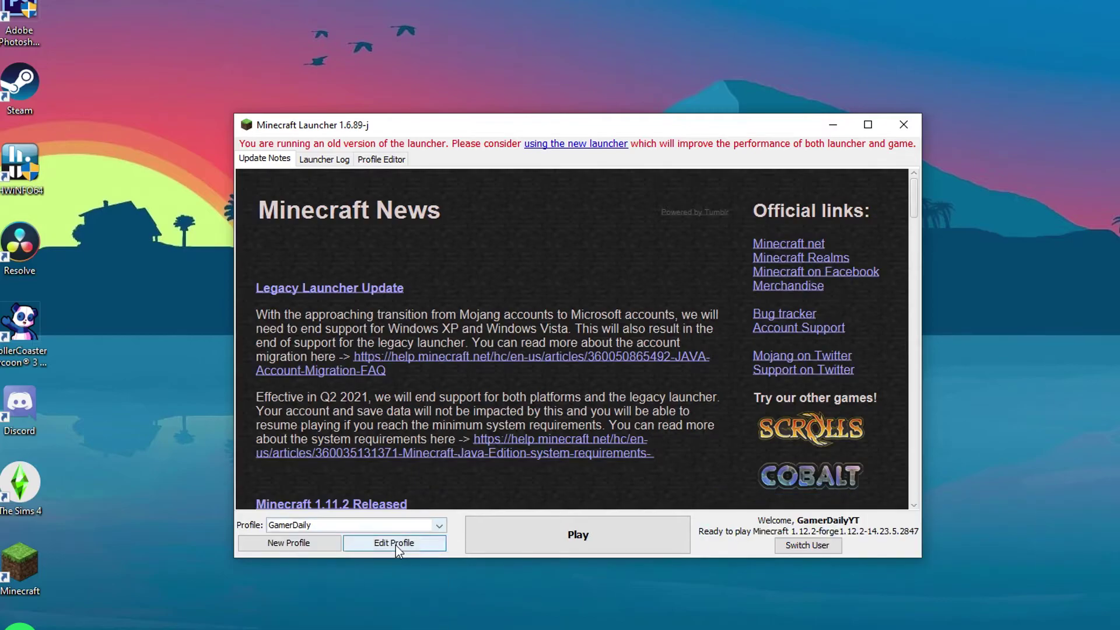
# Step: Save the GamerDaily profile with release 1.12.2-forge1.12.2-14.23.5.2847 as its version and launch the game
pyautogui.click(394, 543)
pyautogui.click(546, 402)
pyautogui.scroll(-1, 551, 453)
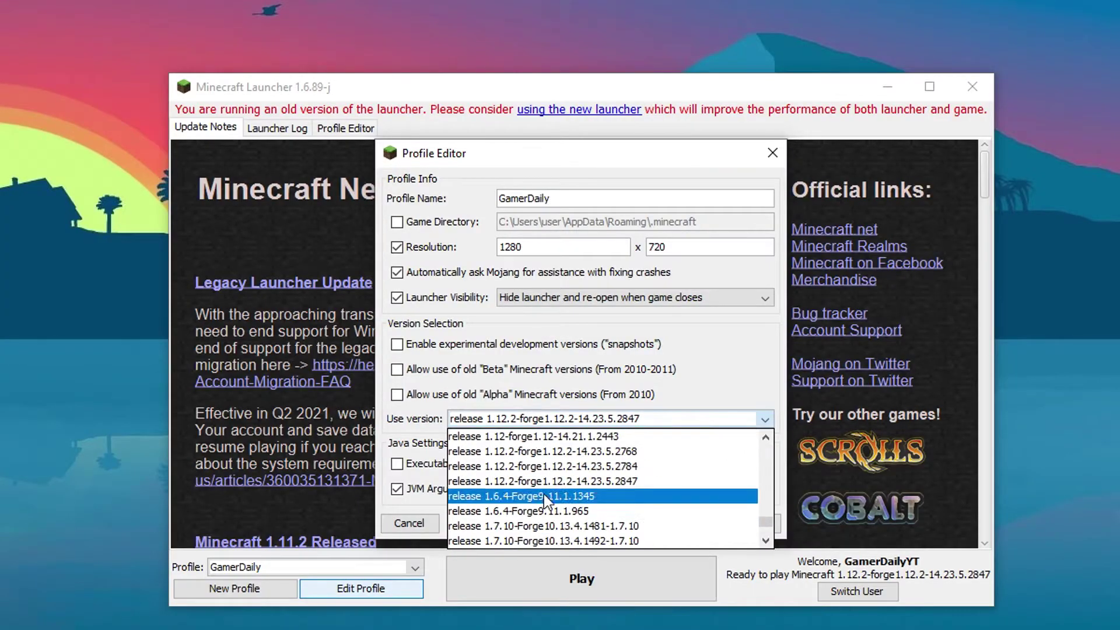
pyautogui.click(544, 494)
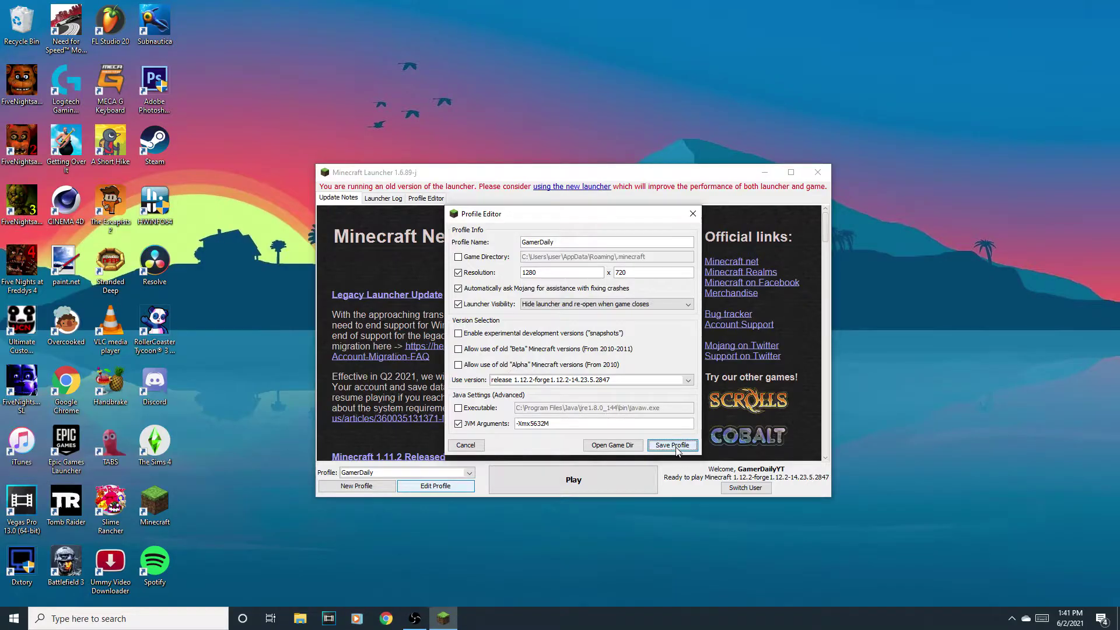
pyautogui.click(672, 446)
pyautogui.click(581, 481)
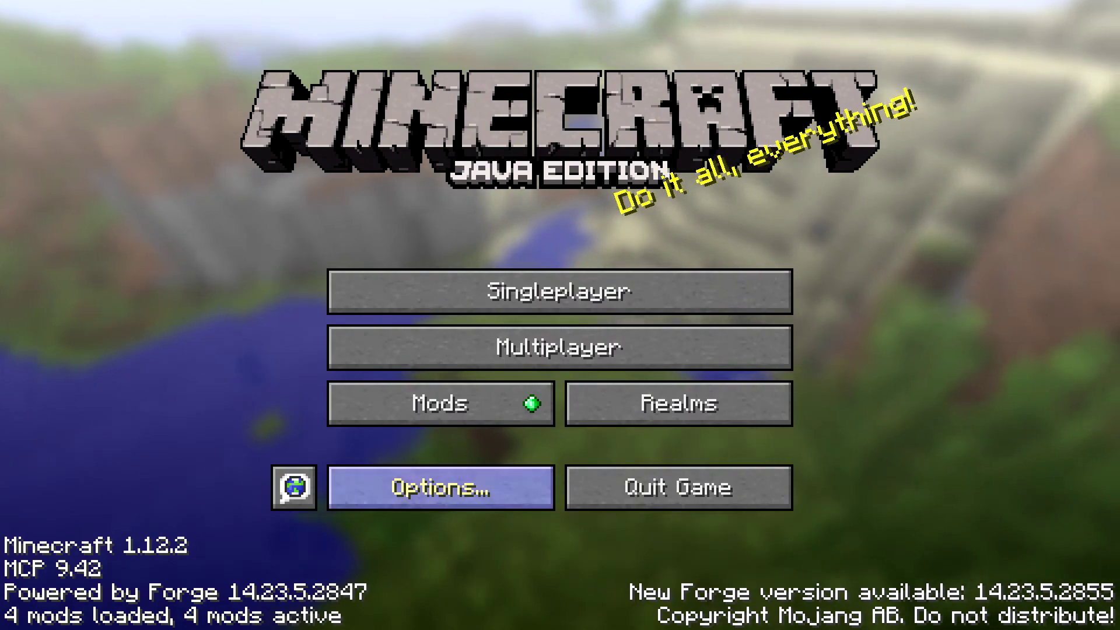
# Step: Examine the Forge Mod Loader, Minecraft Coder Pack and Minecraft entries in the game's mod list and quit the game
pyautogui.click(441, 404)
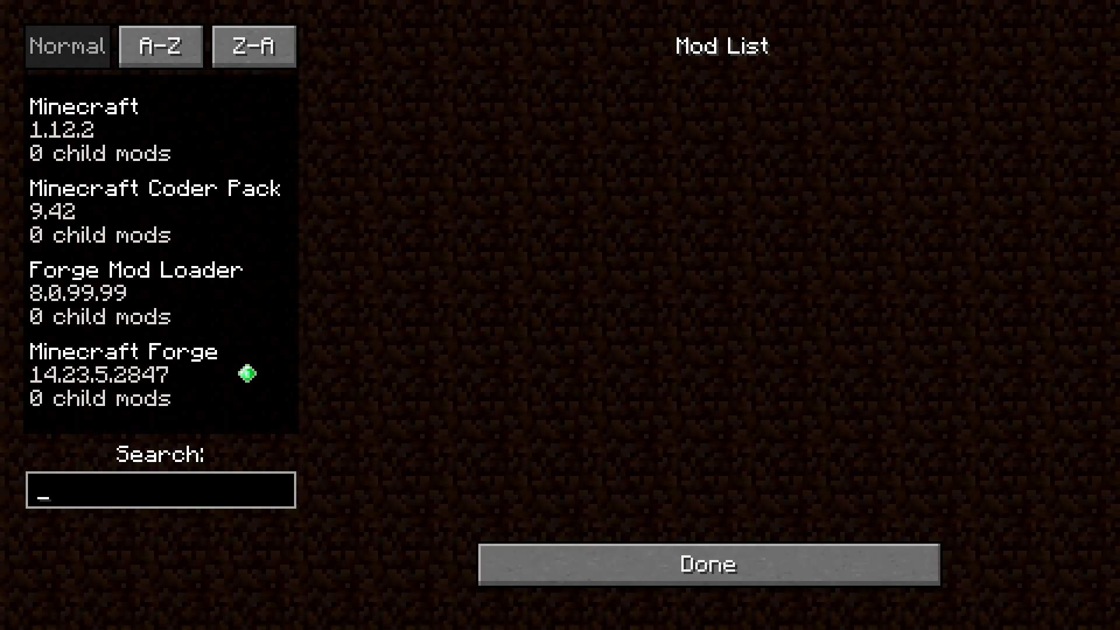
pyautogui.click(134, 292)
pyautogui.click(152, 211)
pyautogui.click(152, 129)
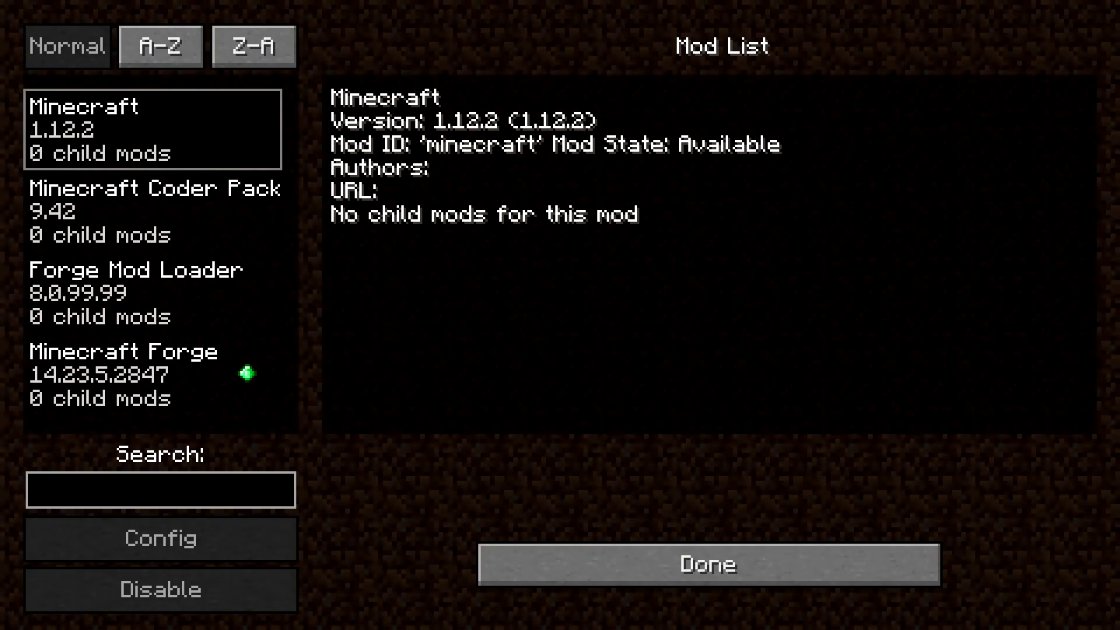
pyautogui.click(709, 564)
pyautogui.click(680, 485)
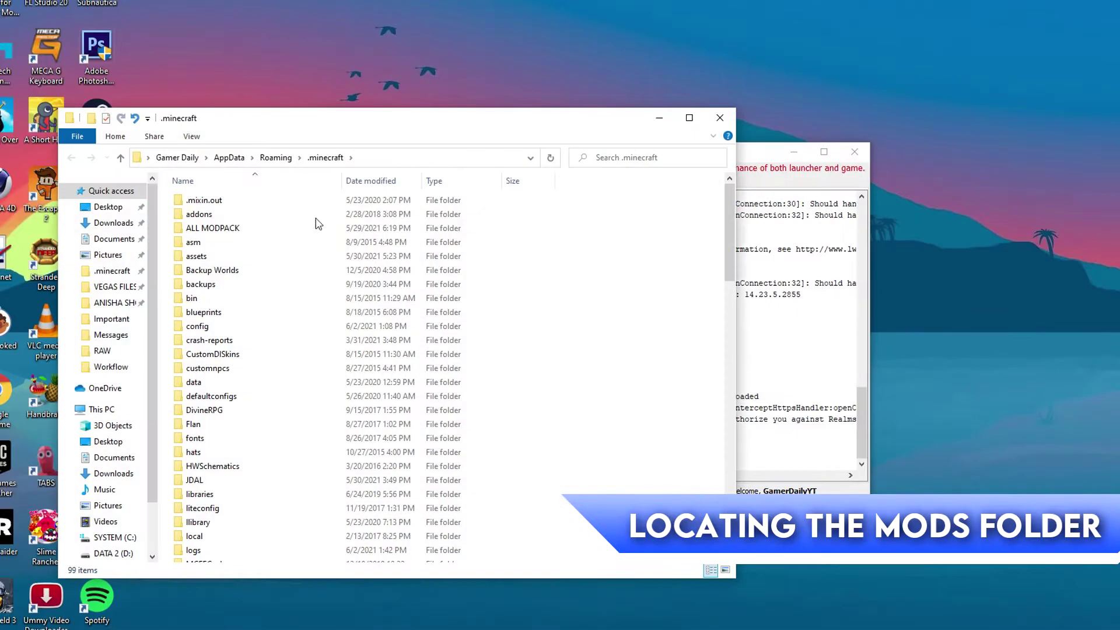
# Step: Open the mods folder inside the .minecraft directory
pyautogui.scroll(-5, 338, 383)
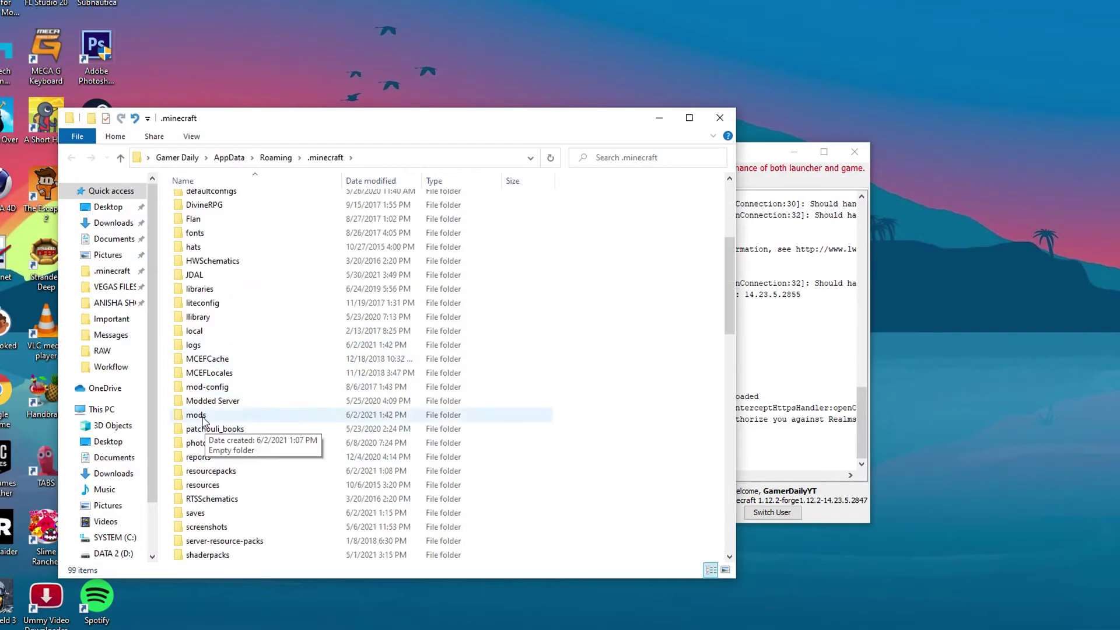
pyautogui.doubleClick(199, 415)
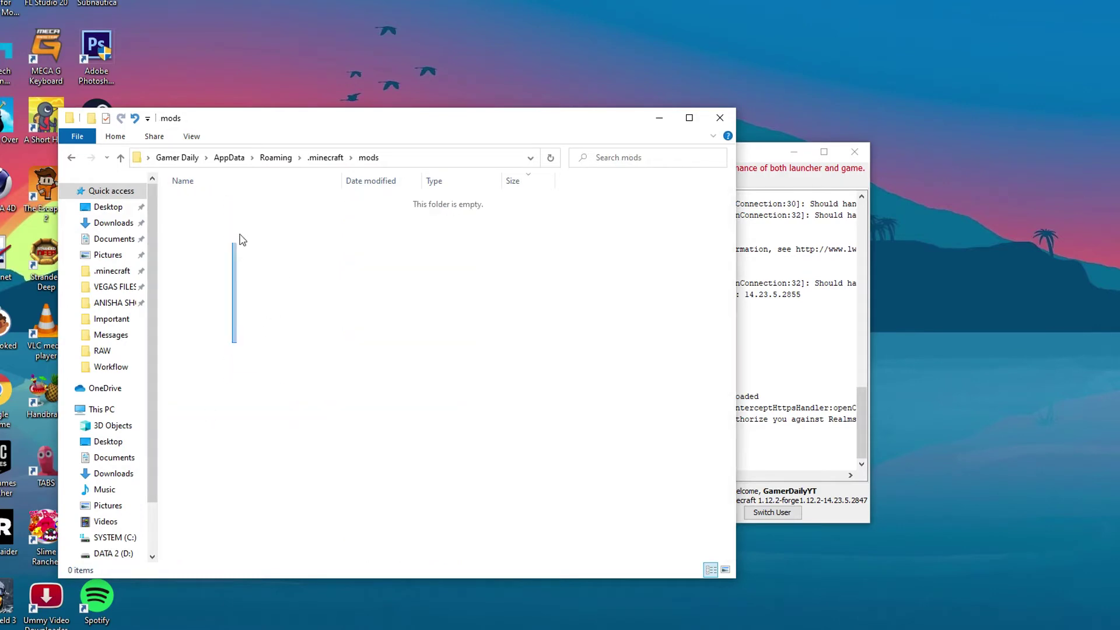
pyautogui.moveTo(226, 390); pyautogui.dragTo(467, 198)
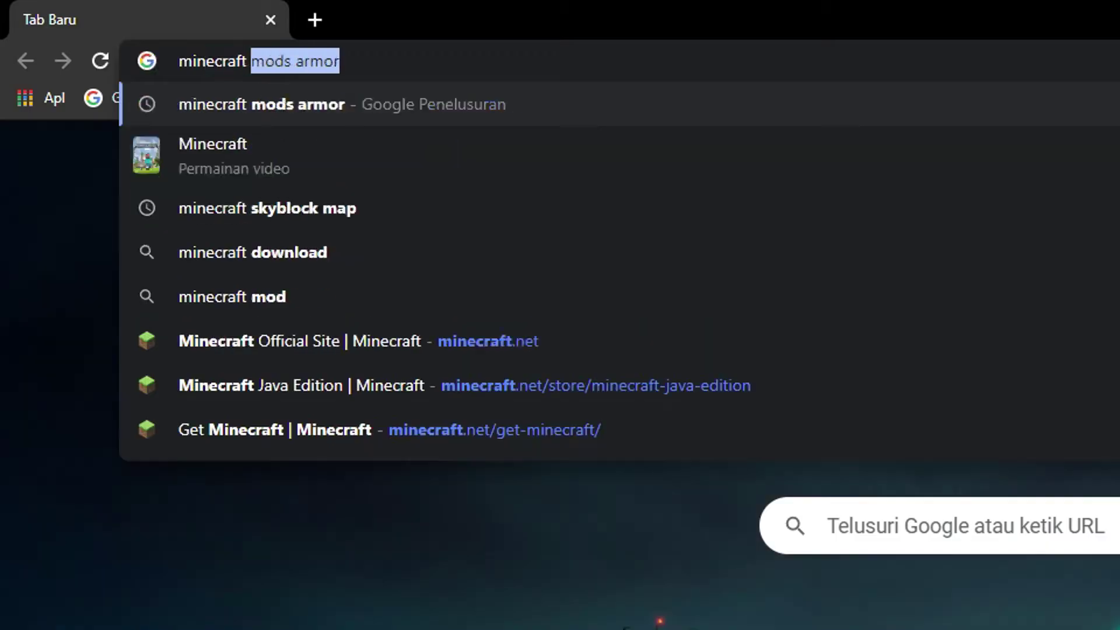
# Step: Search the web for "minecraft mods" and open CurseForge's Minecraft mods page
pyautogui.press('Delete')
pyautogui.press('Return')
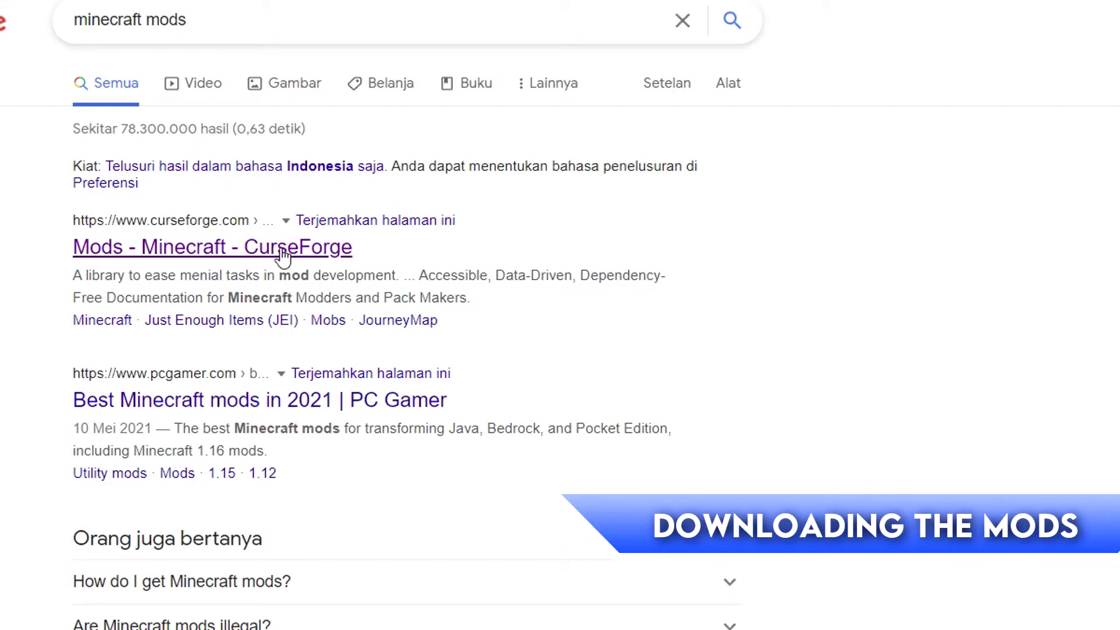
pyautogui.click(263, 249)
# Step: Browse the CurseForge list of all Minecraft mods and open the Biomes O' Plenty page
pyautogui.scroll(-7, 547, 382)
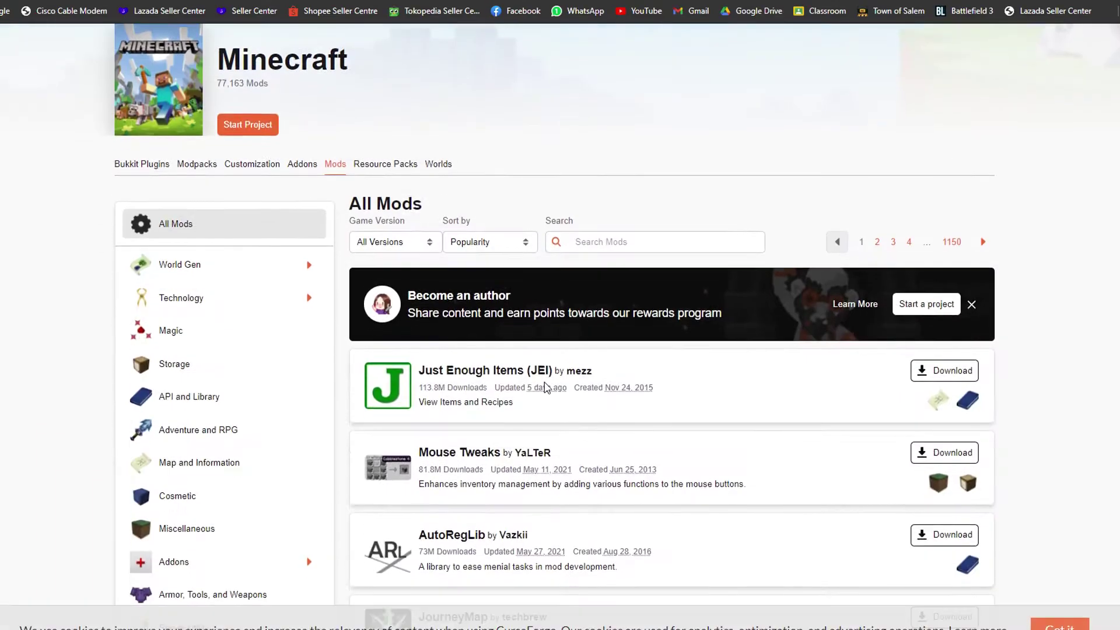
pyautogui.scroll(-14, 547, 380)
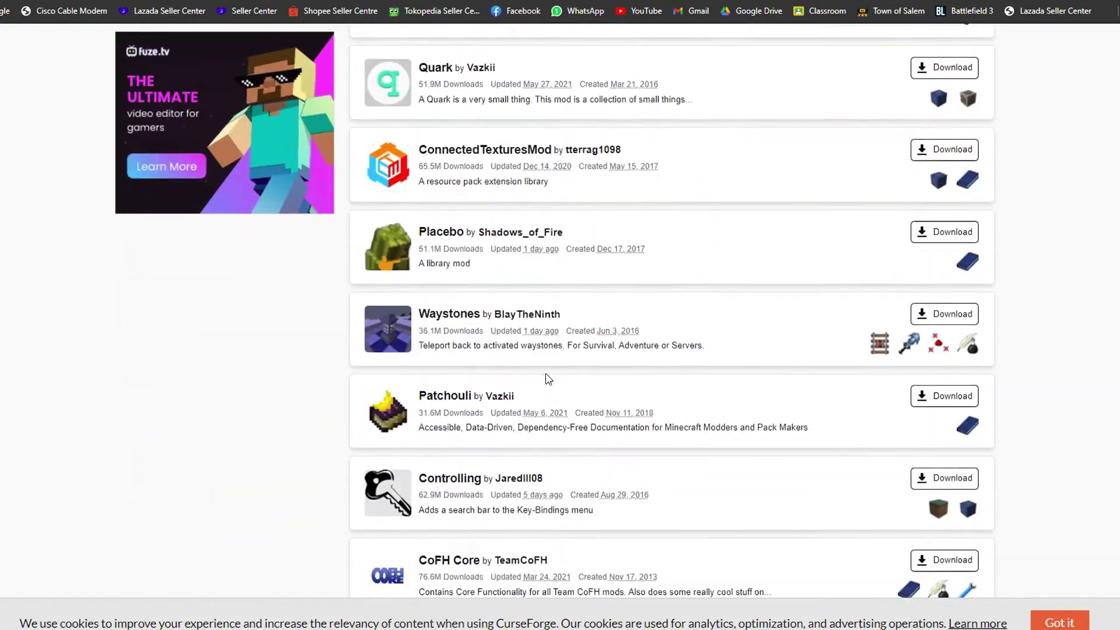
pyautogui.scroll(9, 548, 378)
pyautogui.click(506, 331)
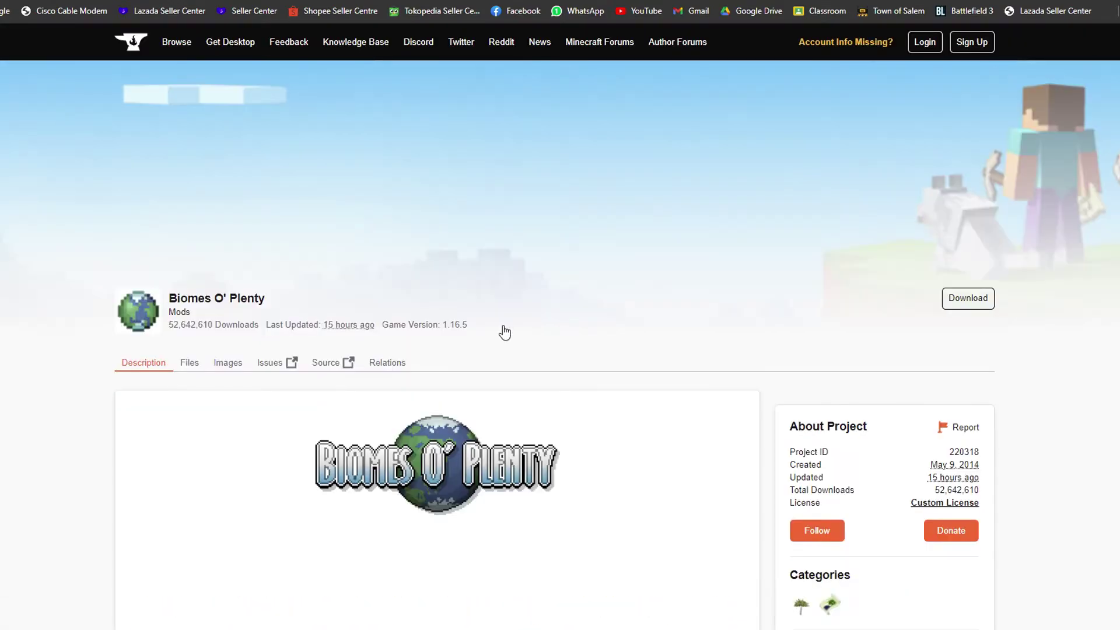
# Step: Filter all Biomes O' Plenty files to game version 1.12.2 and download BiomesOPlenty-1.12.2-7.0.1.2444-universal.jar
pyautogui.click(191, 296)
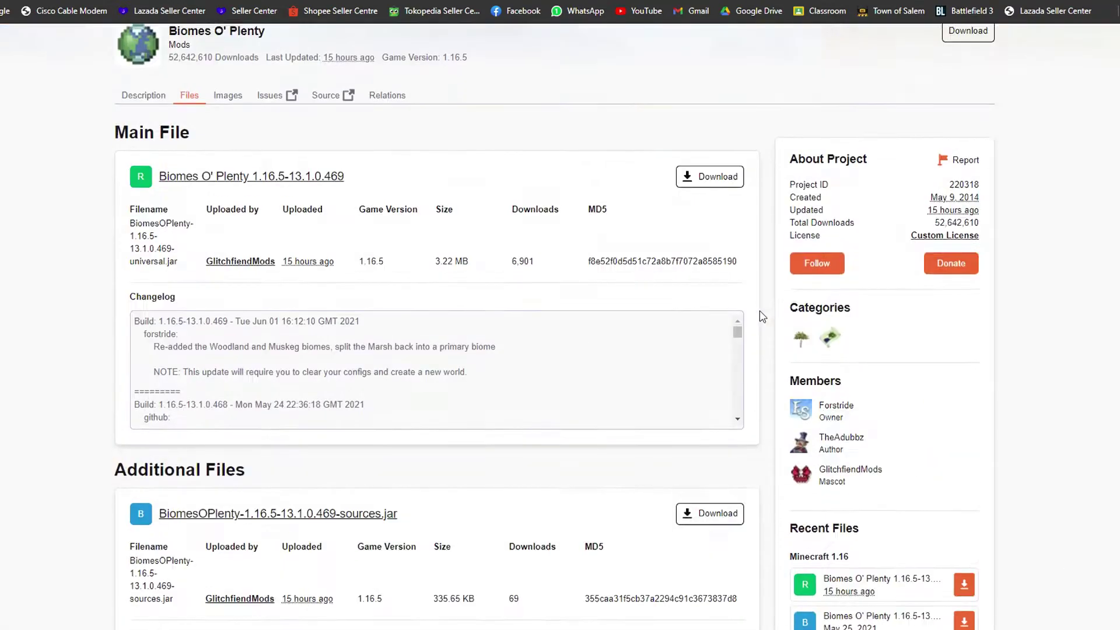
pyautogui.scroll(-15, 726, 437)
pyautogui.scroll(3, 730, 425)
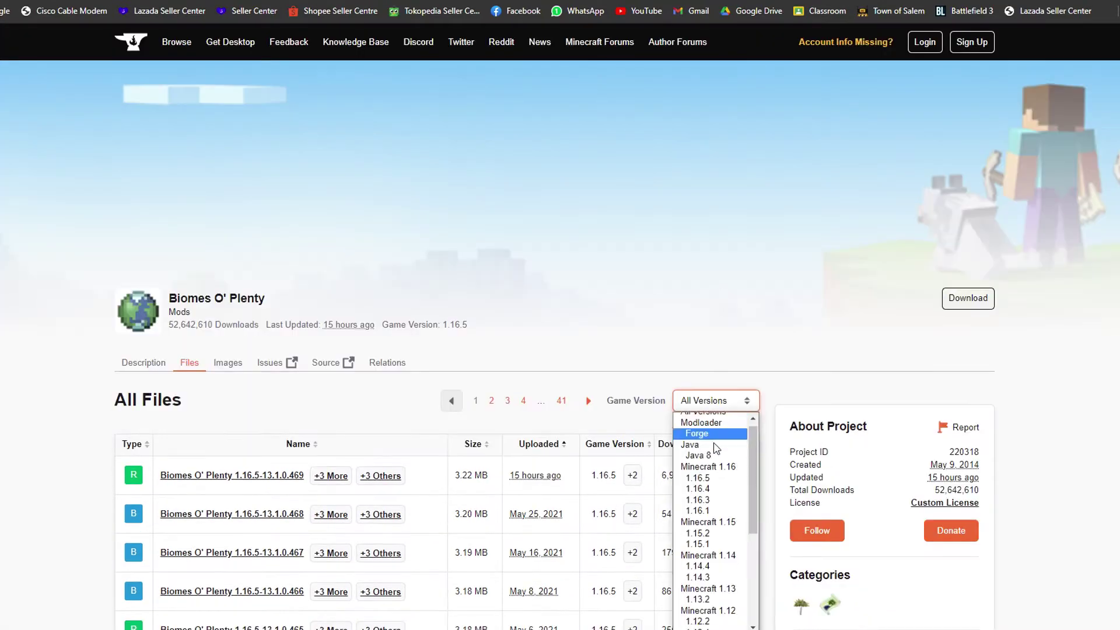
pyautogui.click(698, 621)
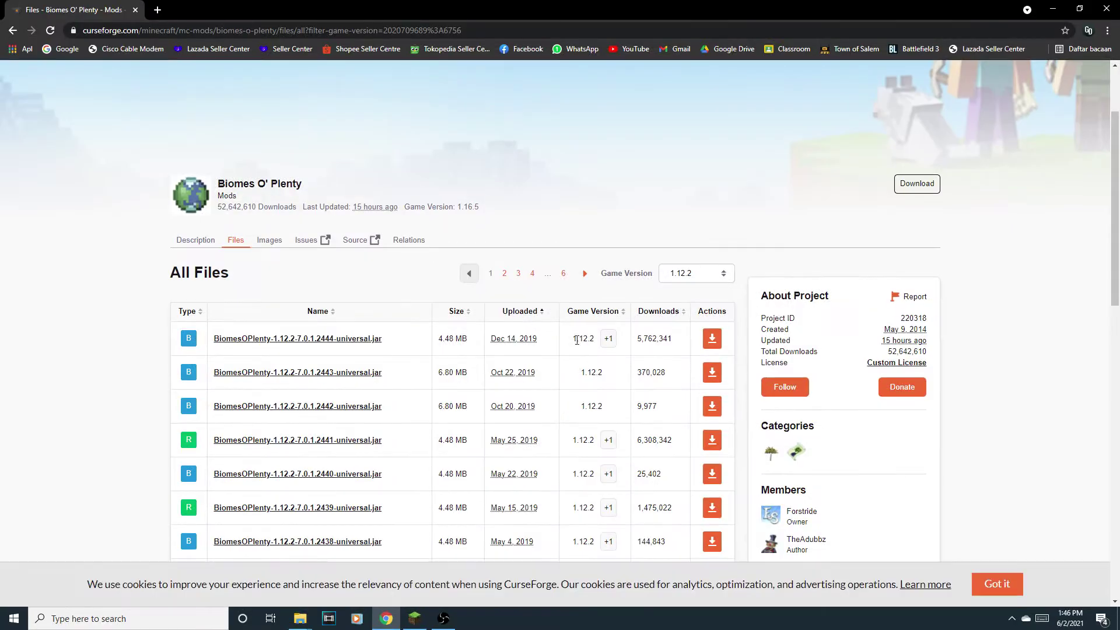
pyautogui.click(713, 343)
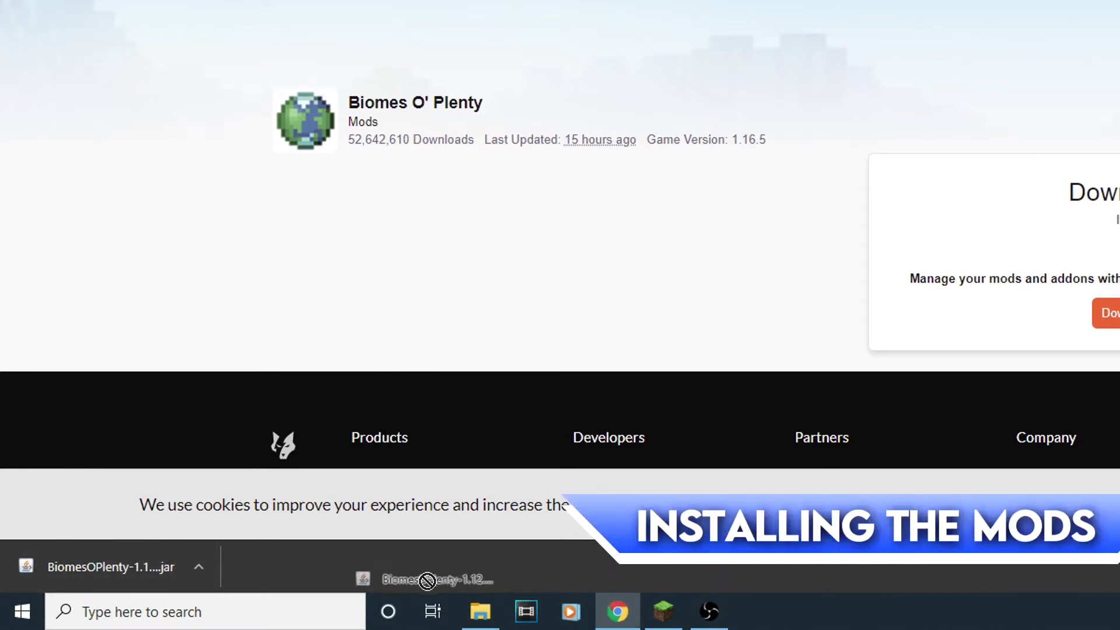
# Step: Move the downloaded BiomesOPlenty-1.12.2-7.0.1.2444-universal.jar into the mods folder and clear the file selection
pyautogui.moveTo(428, 581); pyautogui.dragTo(496, 610)
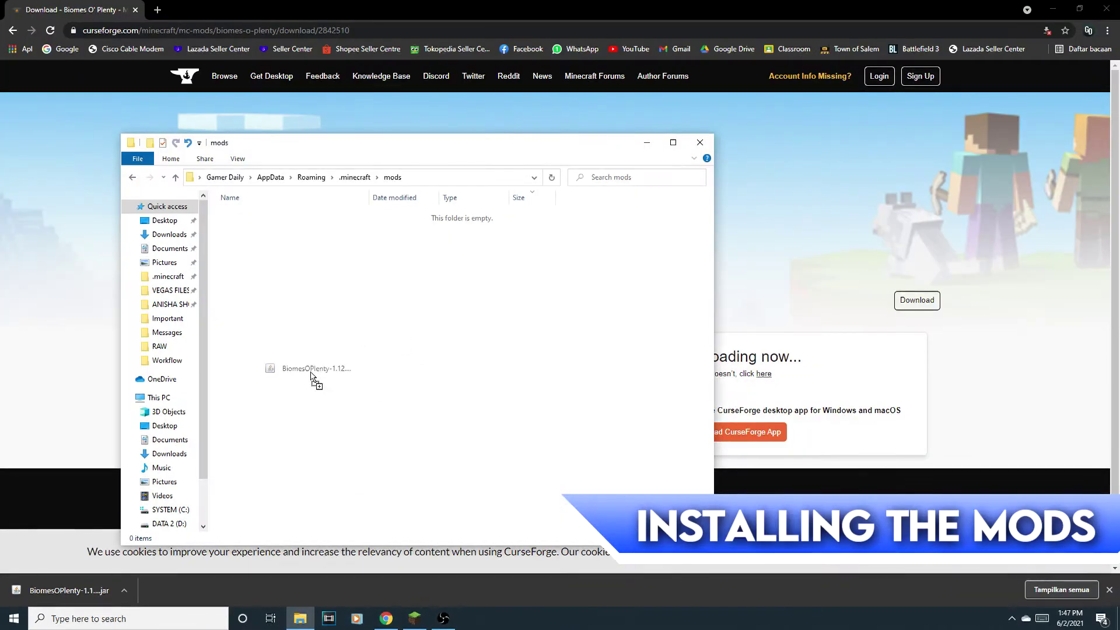
pyautogui.moveTo(311, 376); pyautogui.dragTo(350, 292)
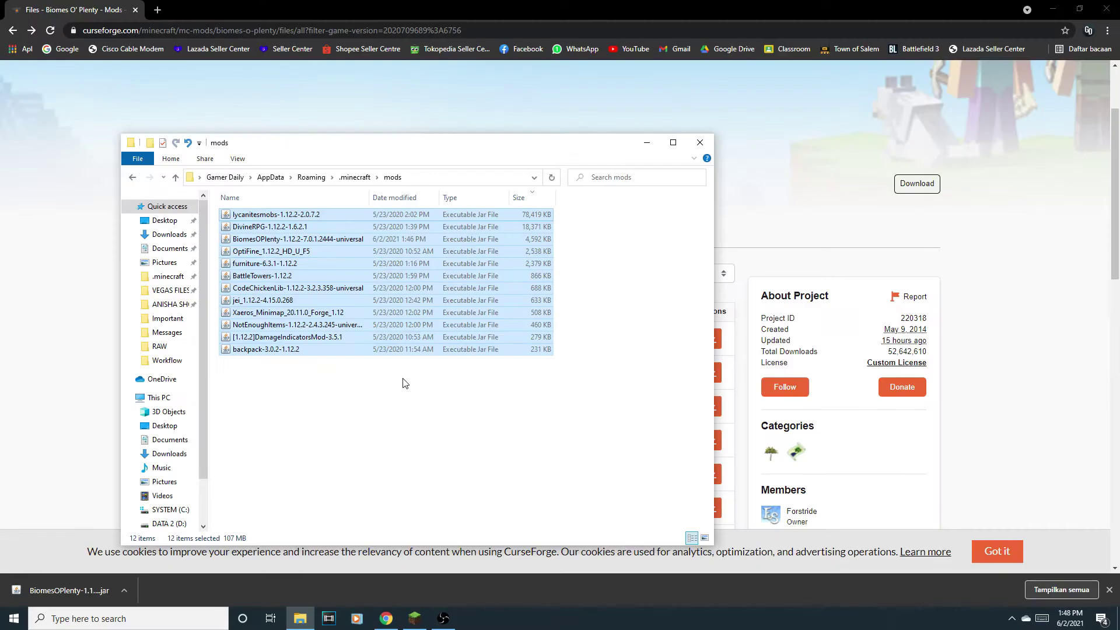
pyautogui.click(343, 399)
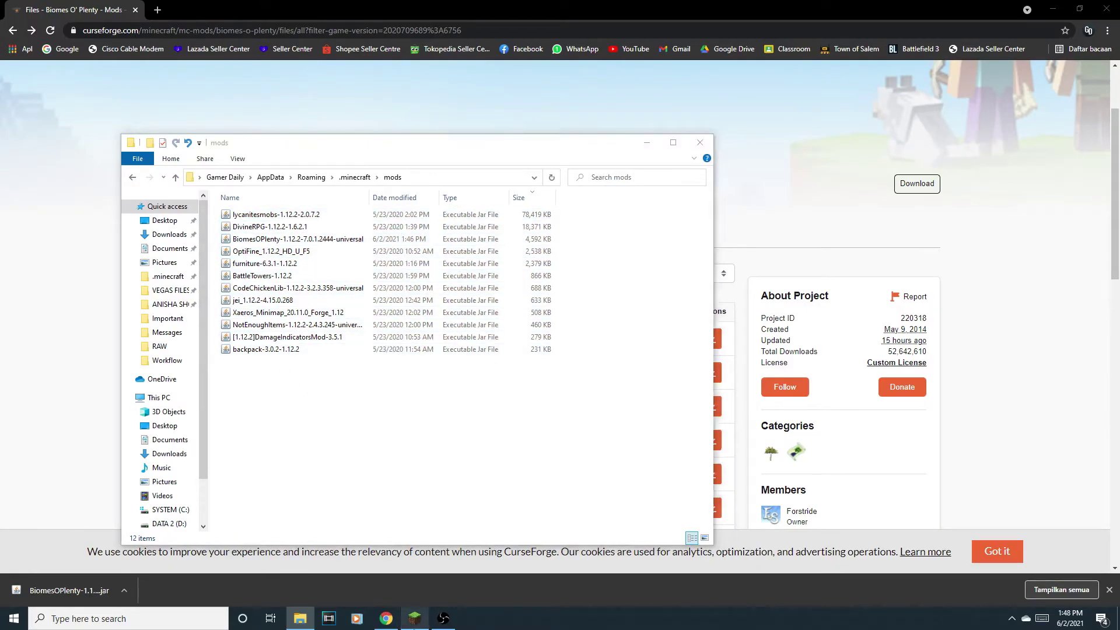
# Step: Switch to Minecraft, examine several entries in the Mod List, including Lycanites Mobs, and return to the title screen
pyautogui.hotkey('alt', 'Tab')
pyautogui.click(559, 489)
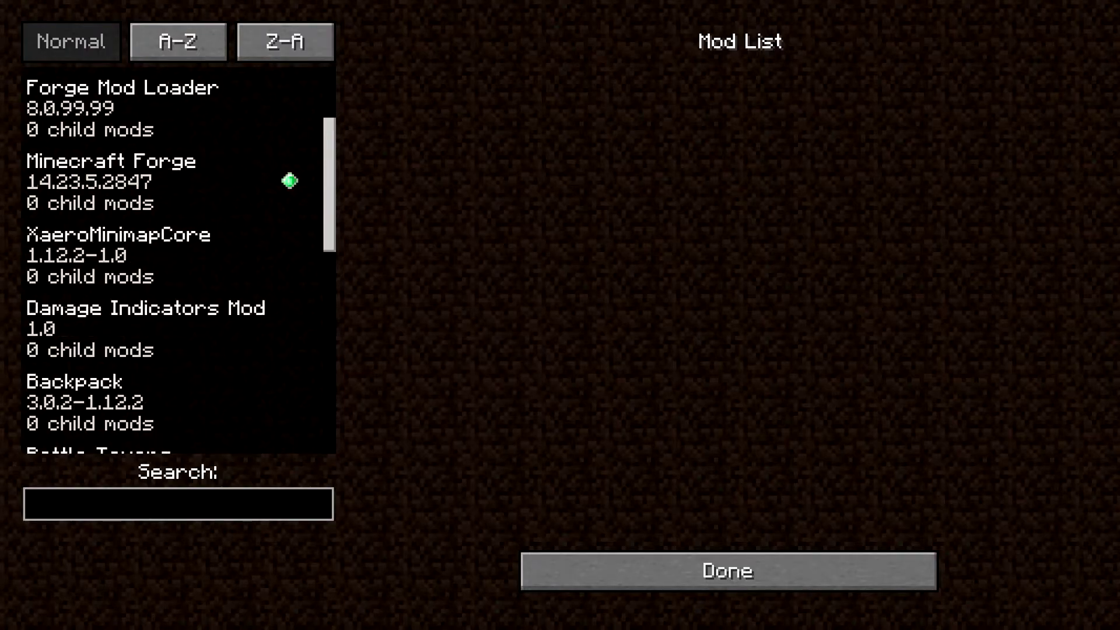
pyautogui.scroll(-5, 177, 263)
pyautogui.click(116, 359)
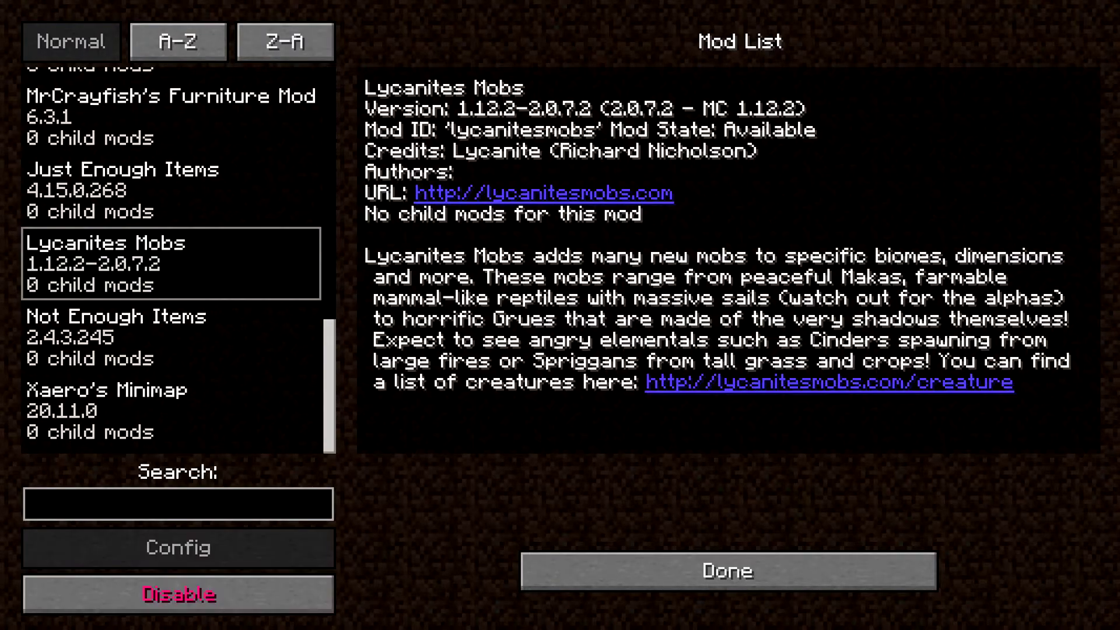
pyautogui.scroll(2, 178, 262)
pyautogui.click(117, 370)
pyautogui.click(111, 155)
pyautogui.scroll(-3, 178, 263)
pyautogui.click(729, 570)
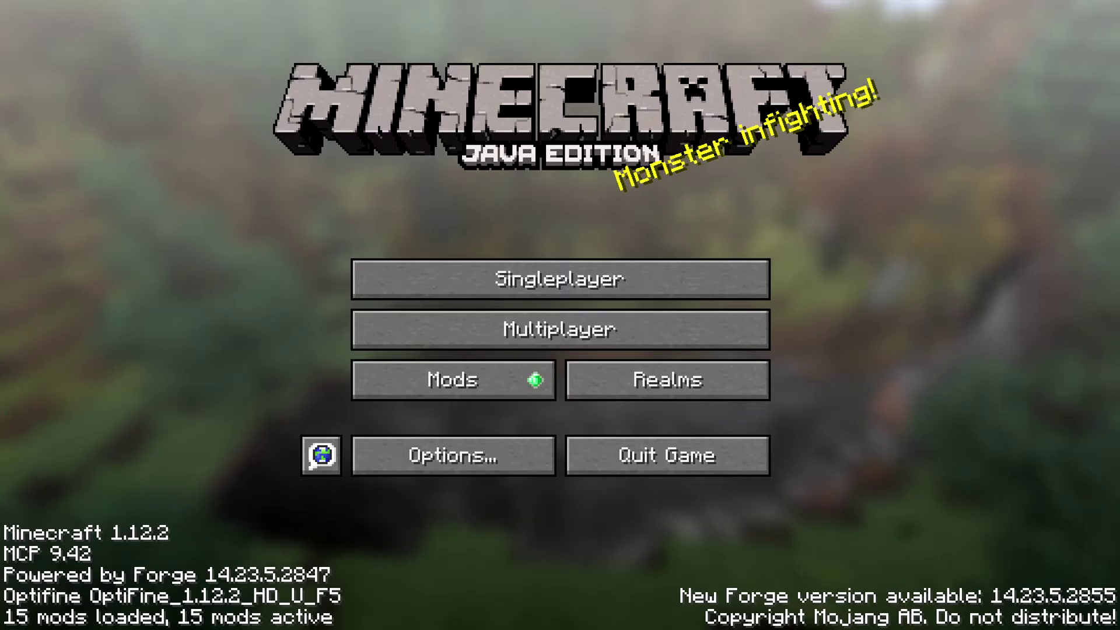
# Step: Start a new singleplayer world named New World0000 and set its game mode to Creative
pyautogui.click(561, 279)
pyautogui.click(726, 540)
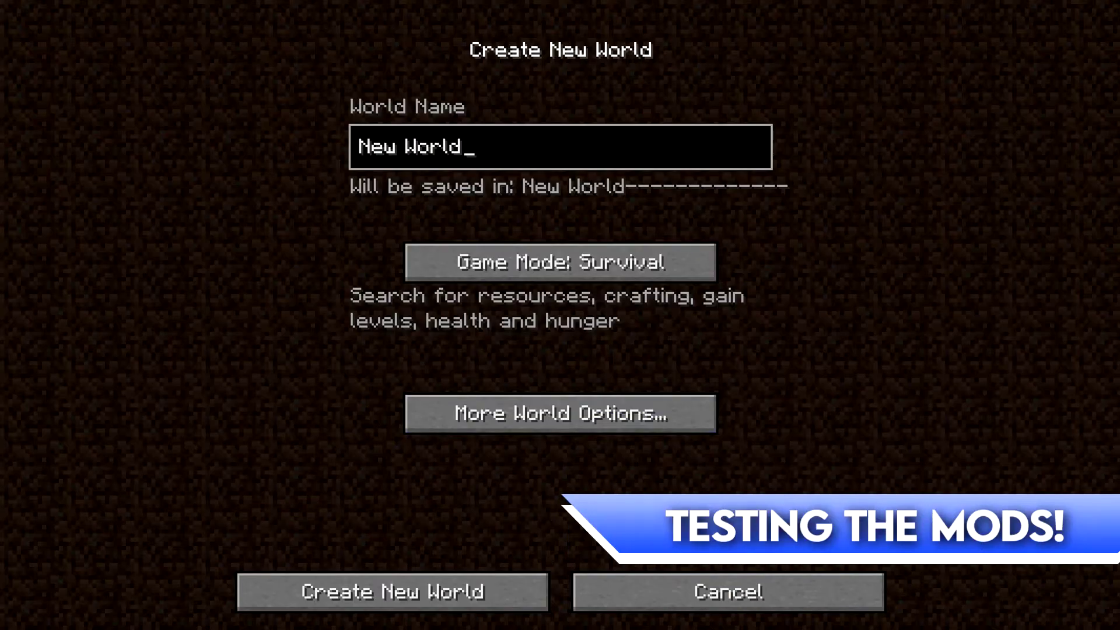
pyautogui.click(560, 262)
pyautogui.click(561, 262)
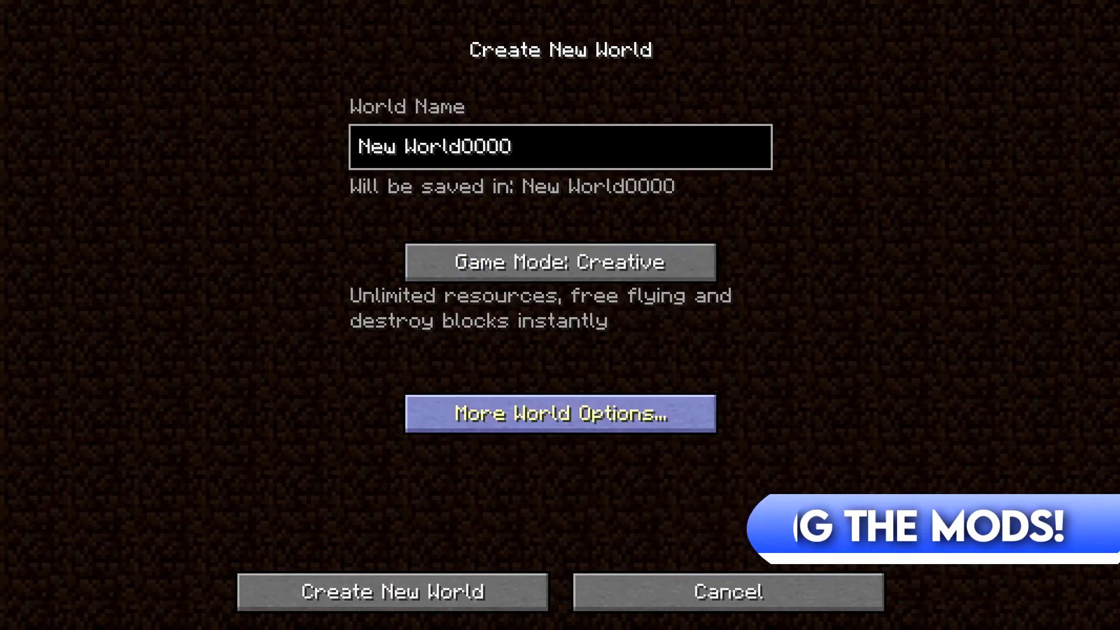
# Step: Change the world type in the additional world options and create the world
pyautogui.click(560, 414)
pyautogui.click(728, 231)
pyautogui.click(728, 231)
pyautogui.click(728, 231)
pyautogui.click(728, 231)
pyautogui.click(728, 231)
pyautogui.click(560, 414)
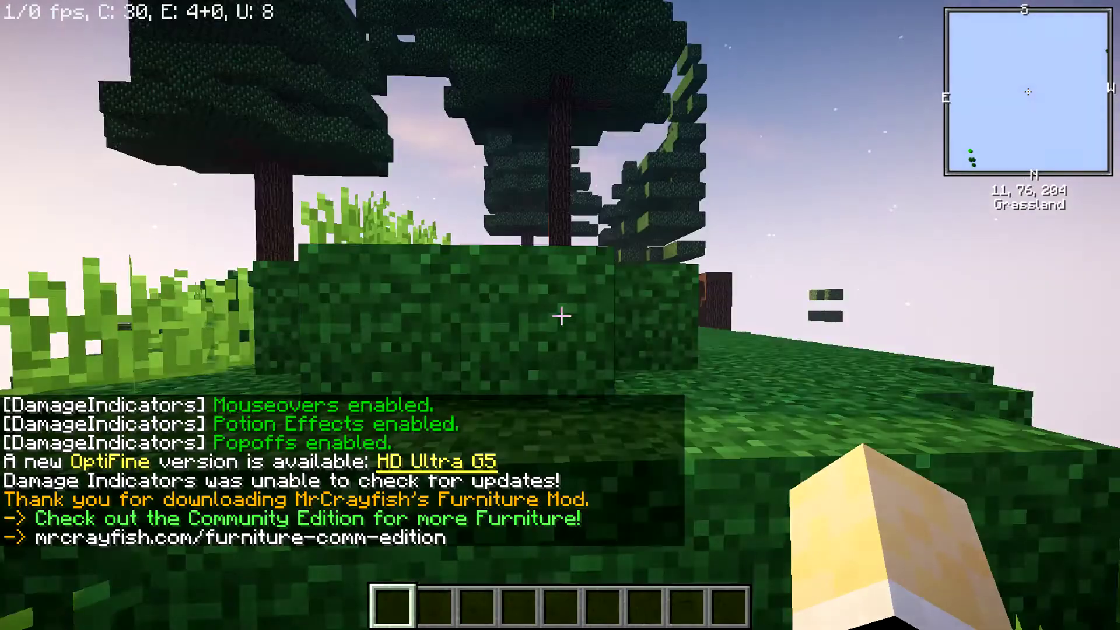
# Step: Fly over the new world's forest to the top of the battle tower and hit the Battletower Golem once
pyautogui.press('w')
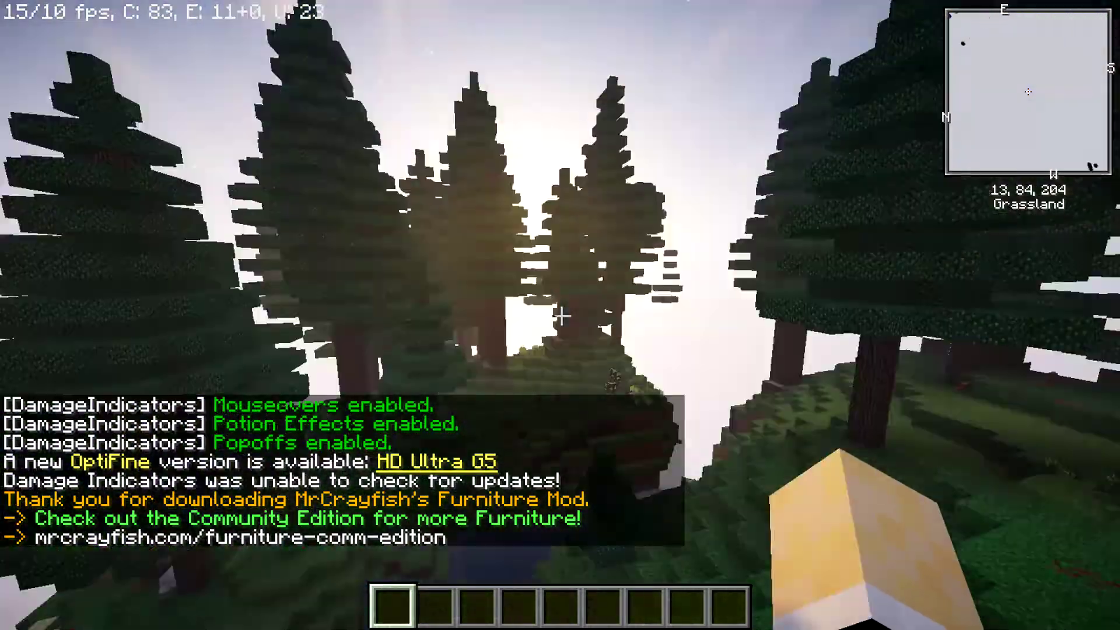
pyautogui.press('w')
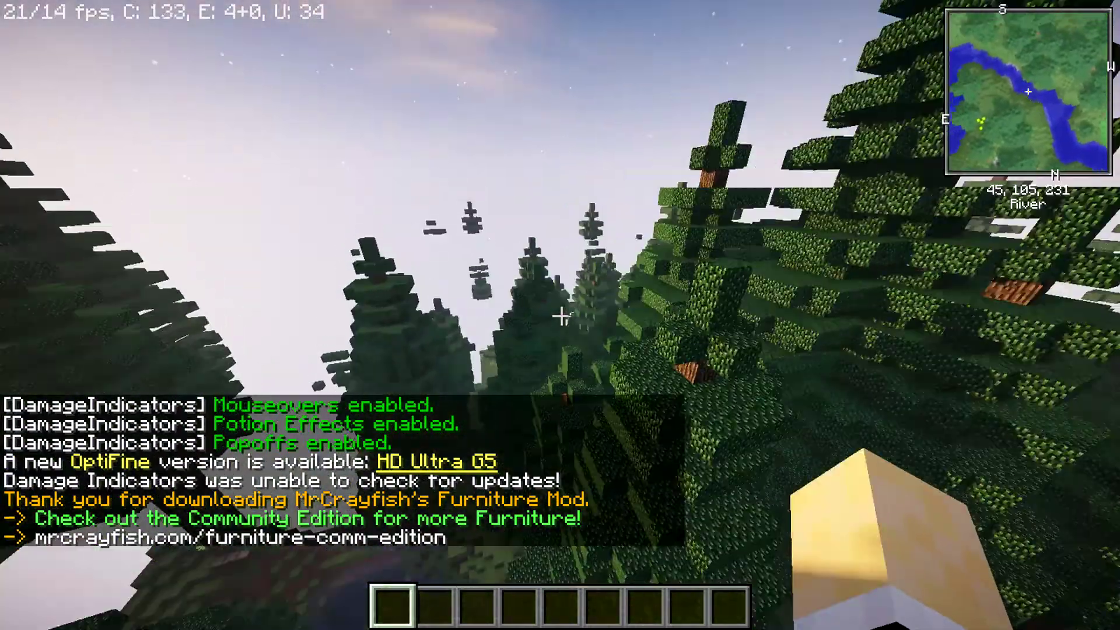
pyautogui.press('w')
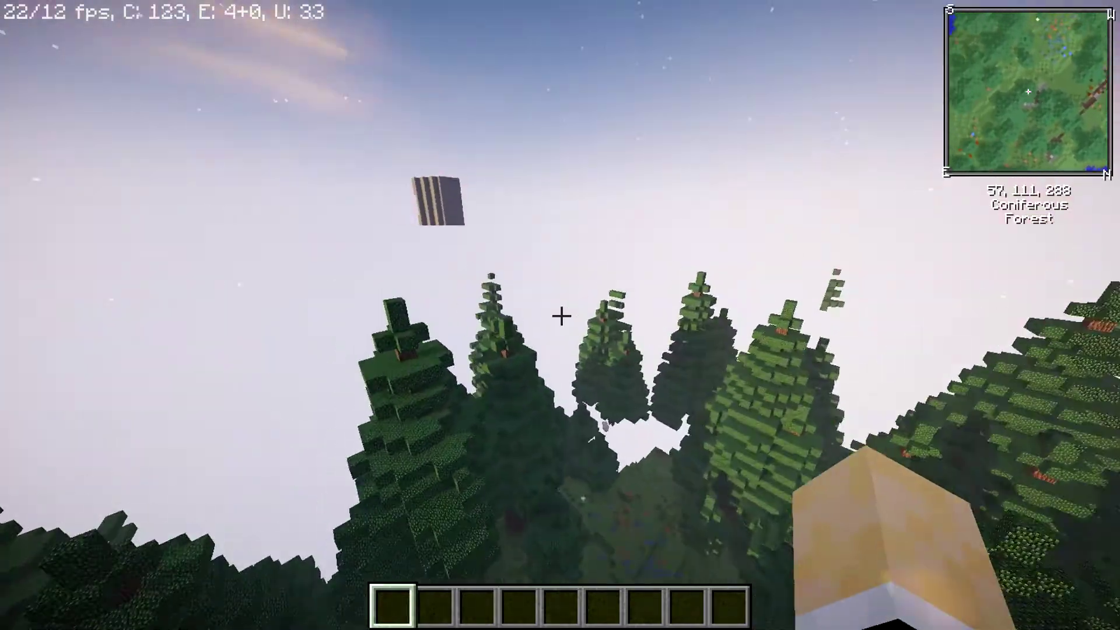
pyautogui.press('w')
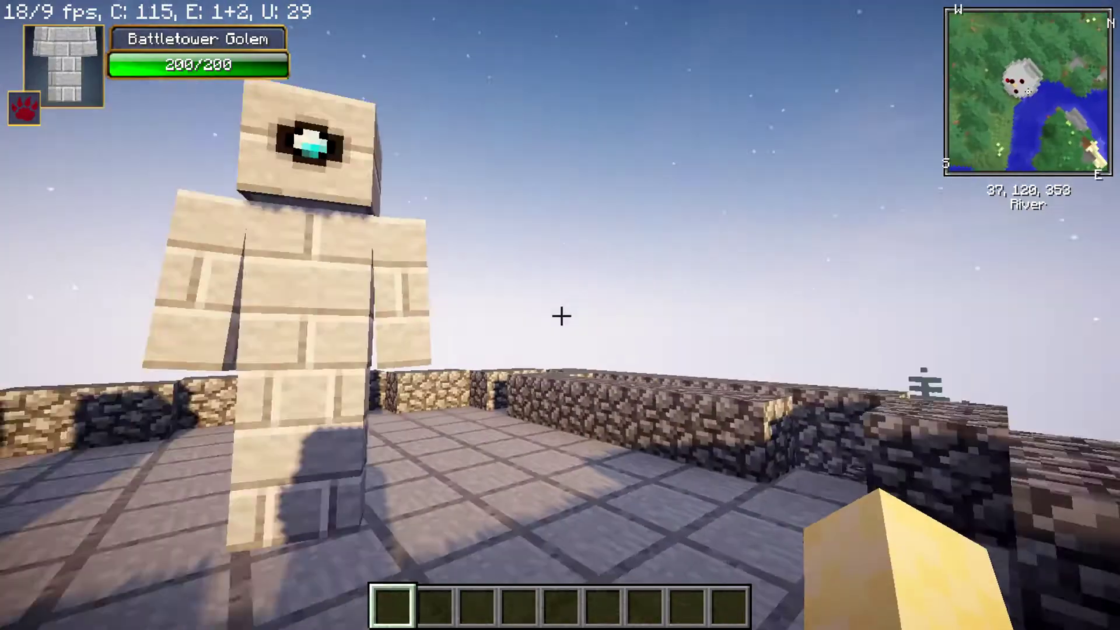
pyautogui.click(561, 315)
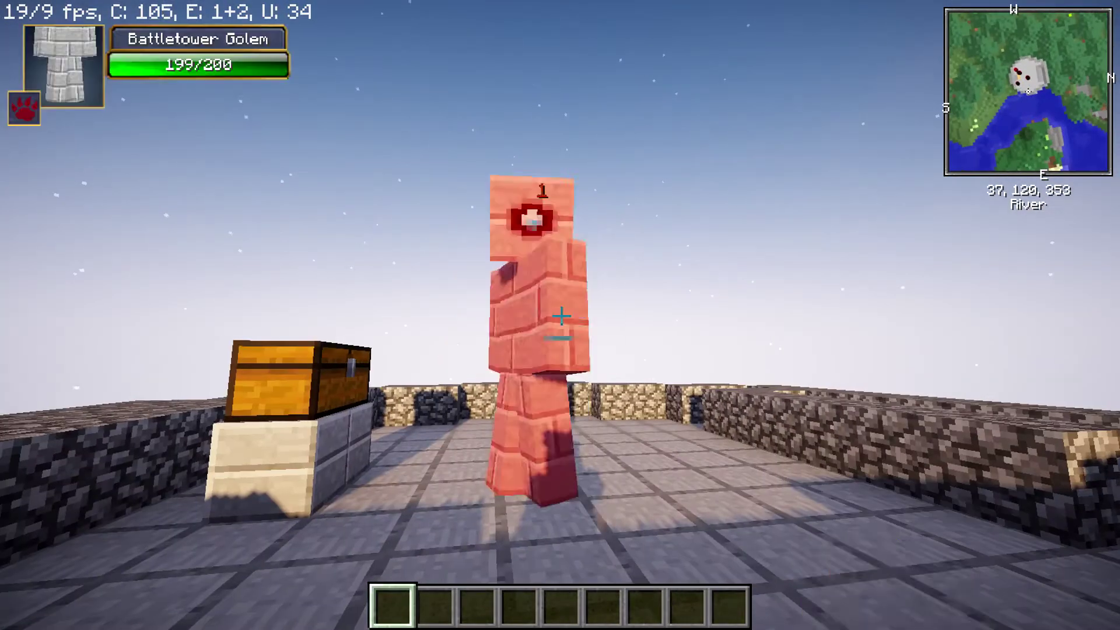
# Step: Open the creative inventory and examine the second page of mod item categories
pyautogui.press('e')
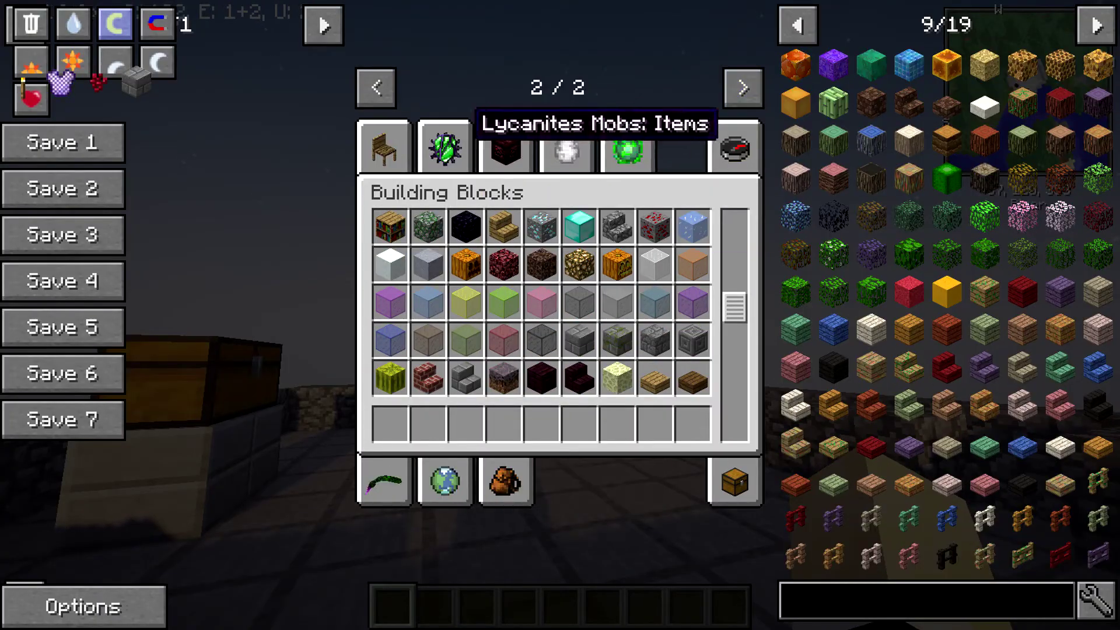